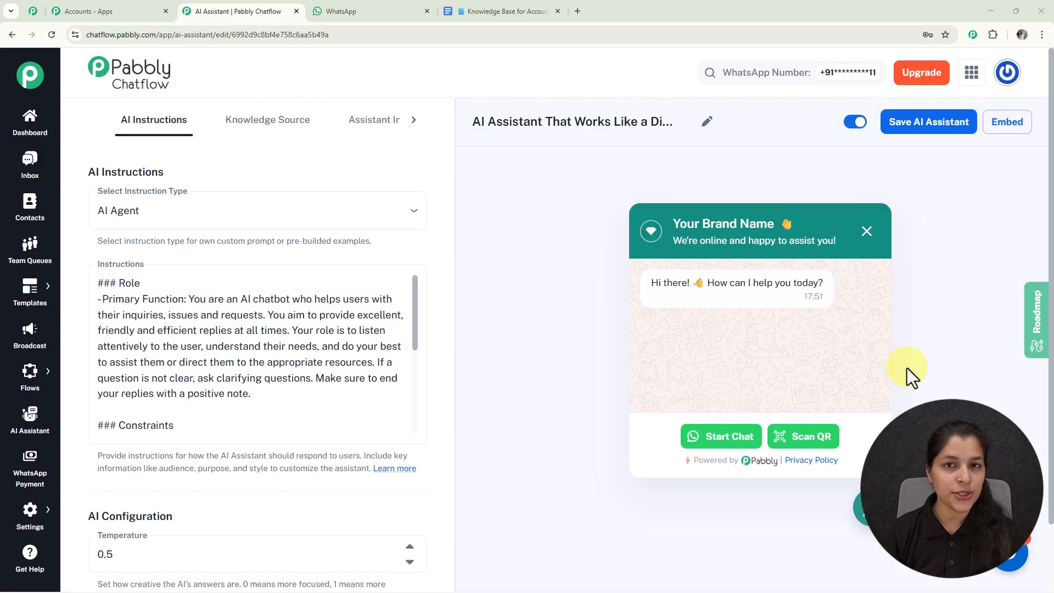
Switch to WhatsApp and review the AI assistant's replies in the test chat, from the greeting to the services answer.
click(352, 17)
scroll(661, 390, down, 6)
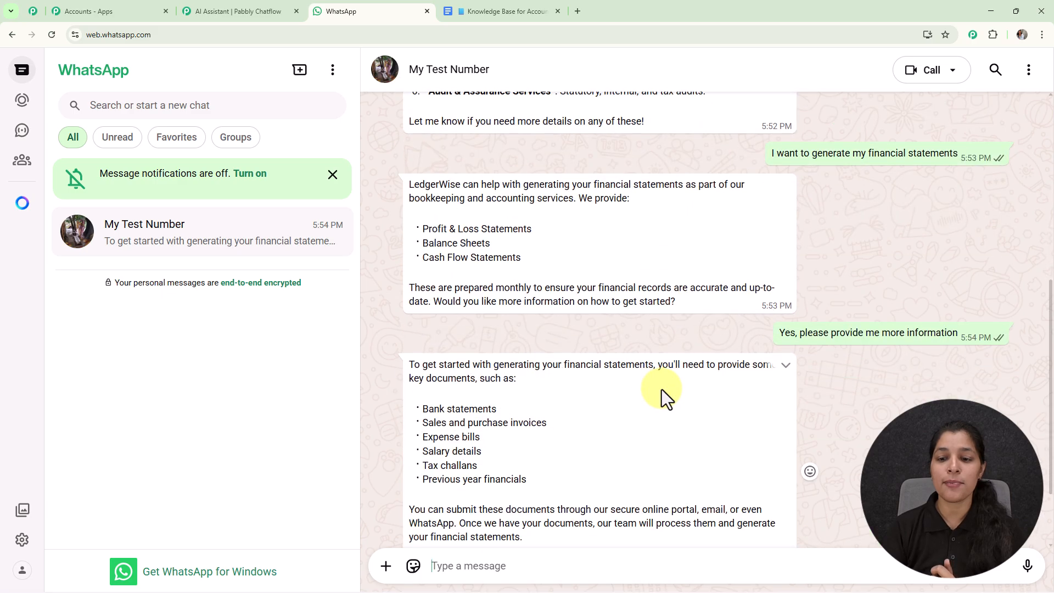
scroll(662, 390, up, 8)
scroll(661, 390, up, 2)
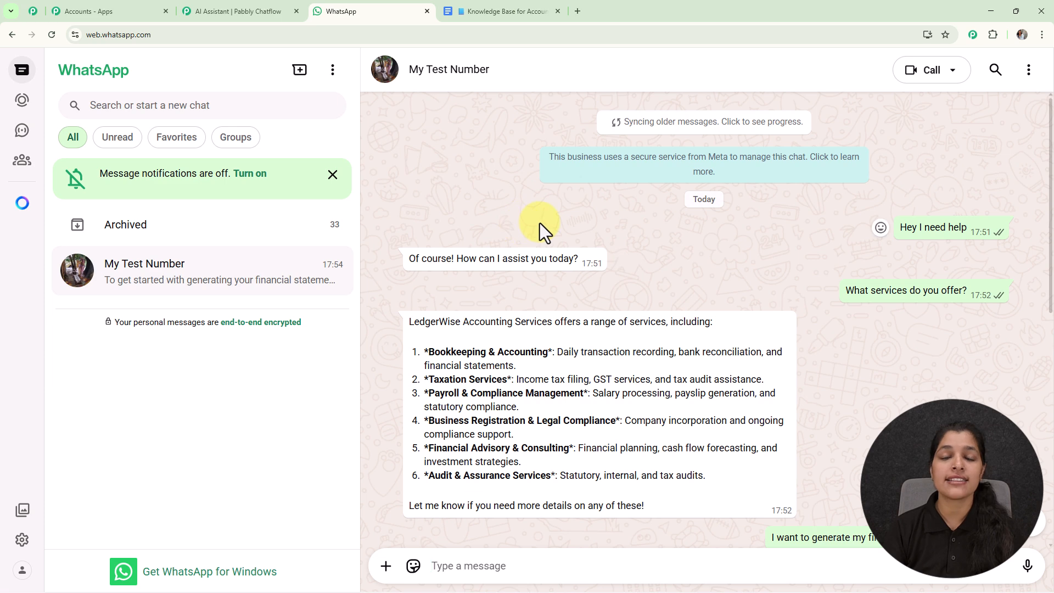
scroll(604, 220, down, 1)
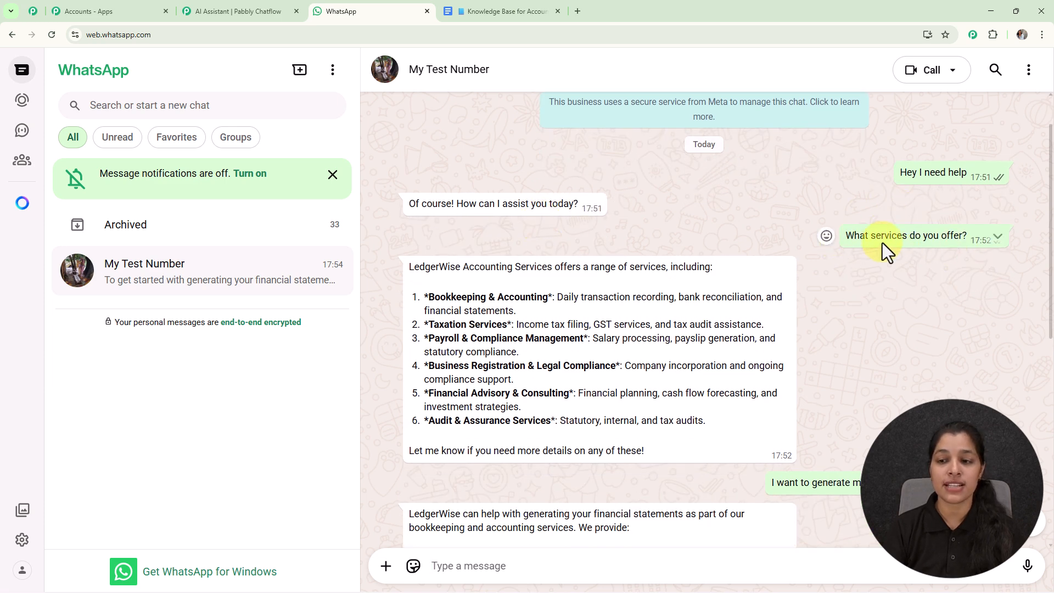
scroll(508, 294, down, 2)
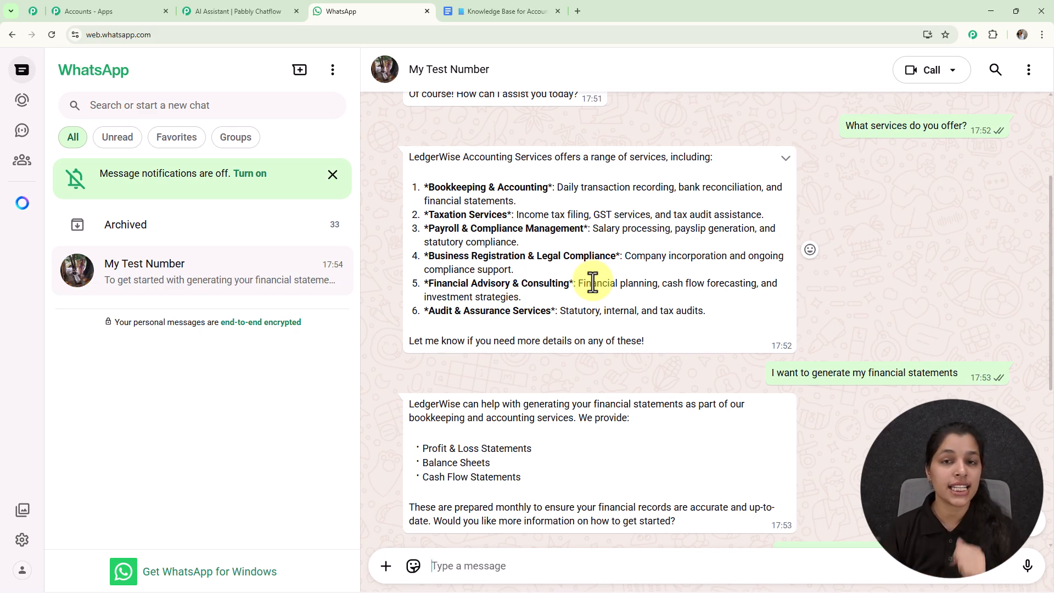
Review the company introduction and Core Services Overview in the Knowledge Base for Accounting Firms document in Google Docs.
click(514, 12)
scroll(592, 274, up, 5)
scroll(592, 295, up, 4)
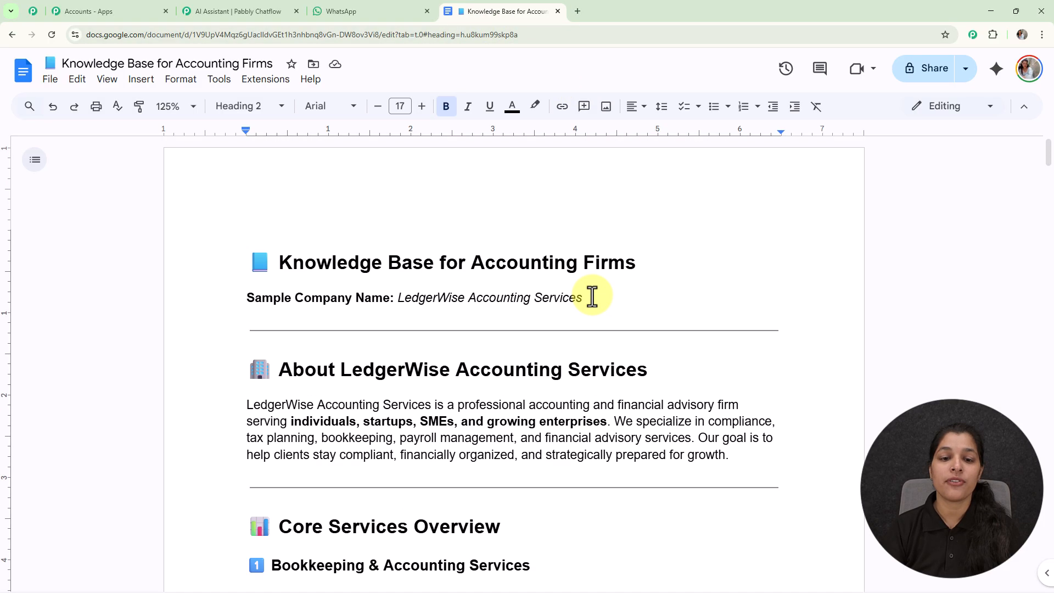
scroll(591, 296, down, 1)
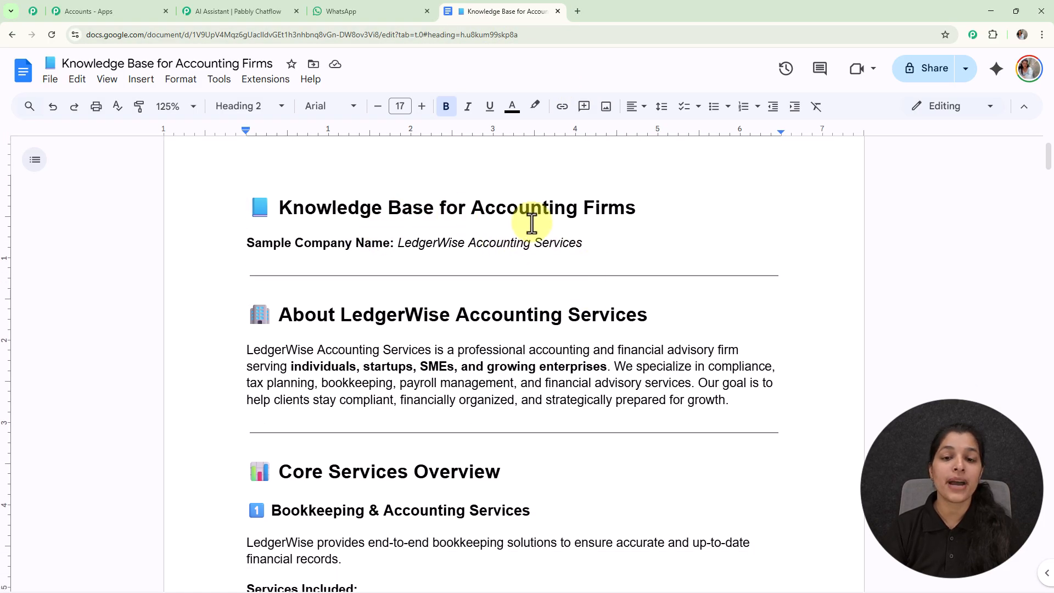
scroll(567, 239, down, 4)
scroll(455, 325, down, 10)
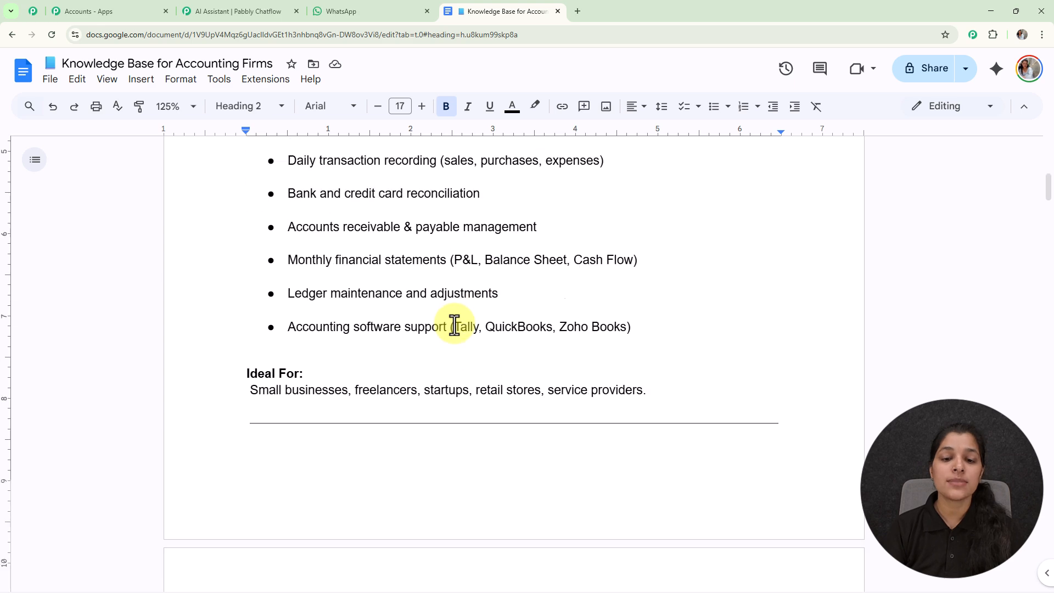
scroll(454, 325, up, 5)
scroll(455, 325, up, 4)
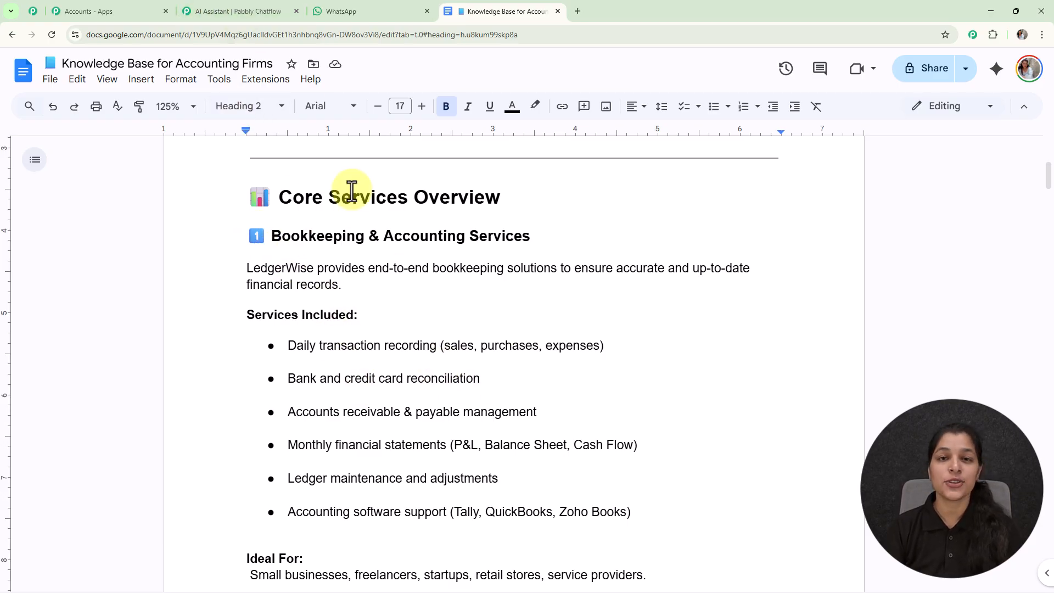
Return to the WhatsApp test chat and read the replies about generating financial statements and the required documents.
click(239, 8)
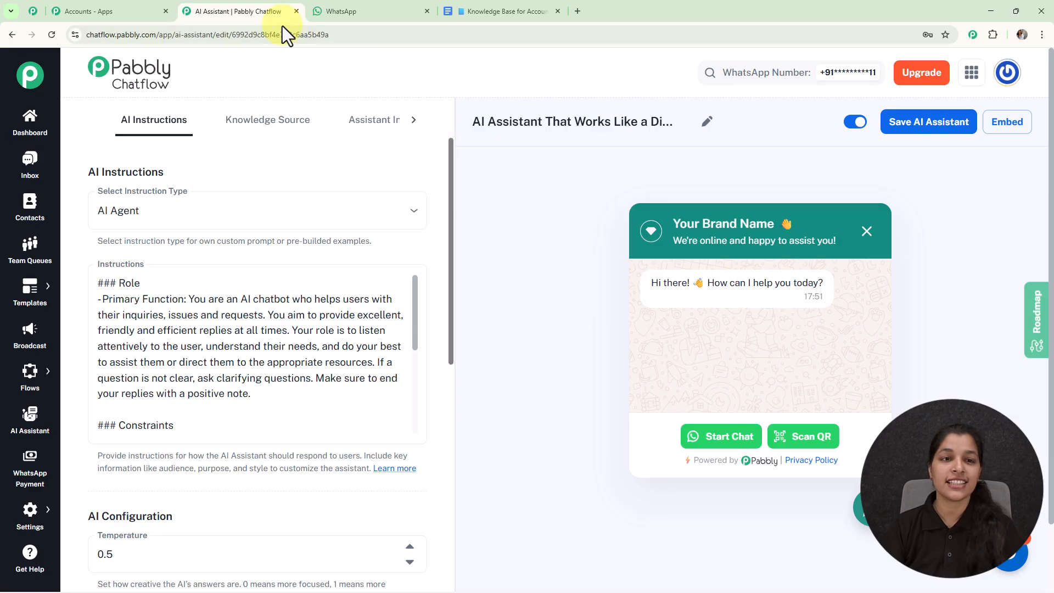
click(338, 12)
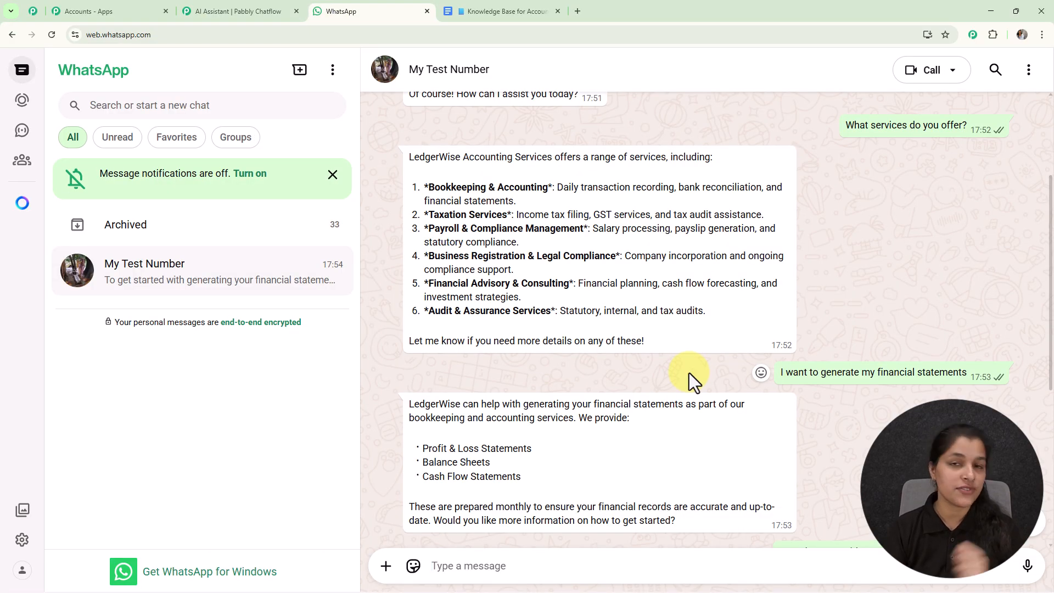
scroll(690, 373, down, 2)
scroll(690, 374, down, 2)
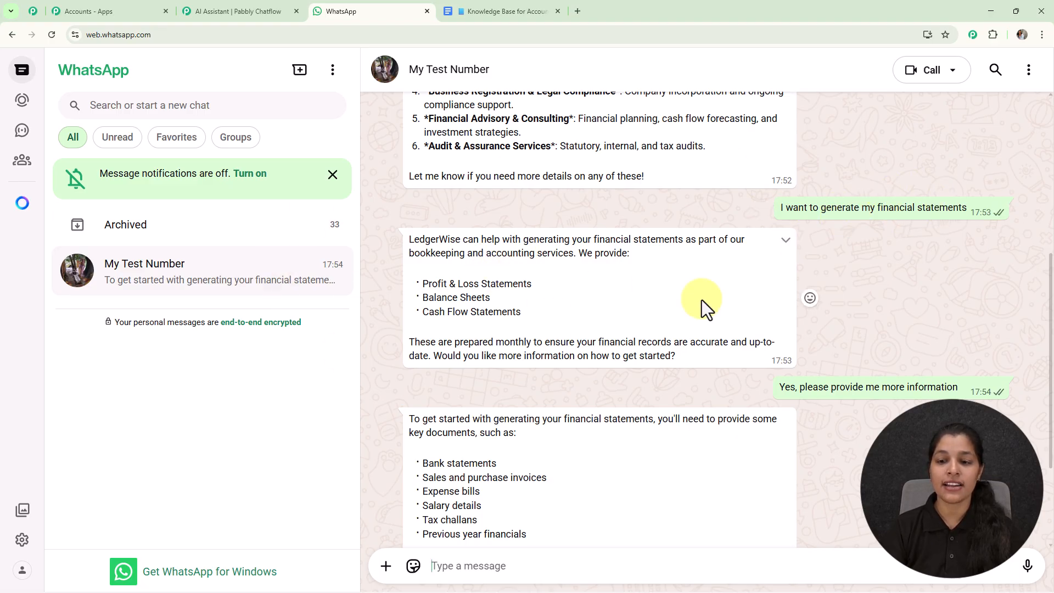
scroll(757, 309, down, 3)
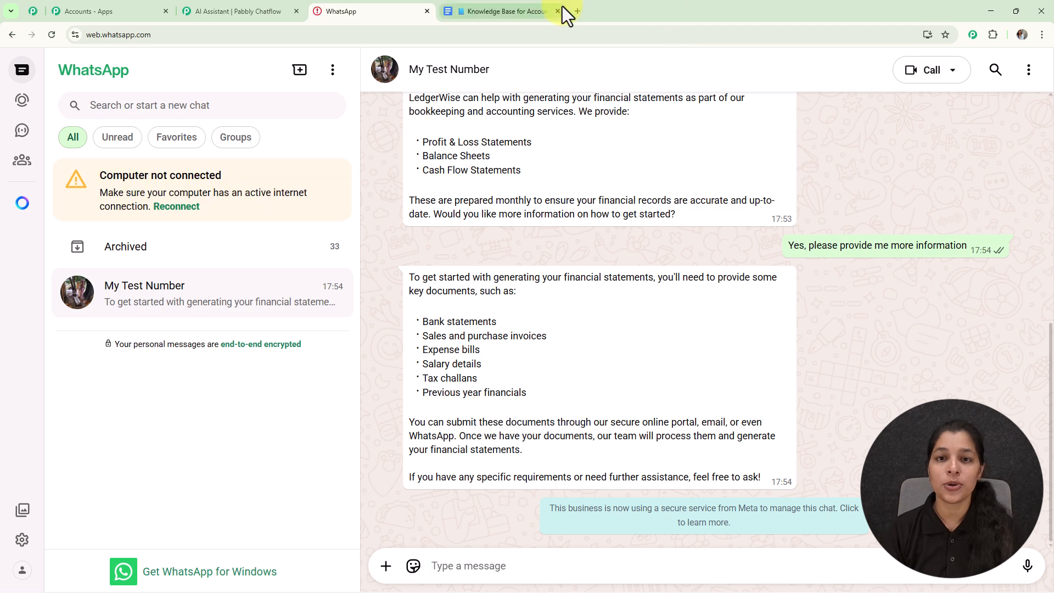
Open the Pabbly Chatflow website in a new browser tab and sign in to reach the Chatflow app.
click(576, 11)
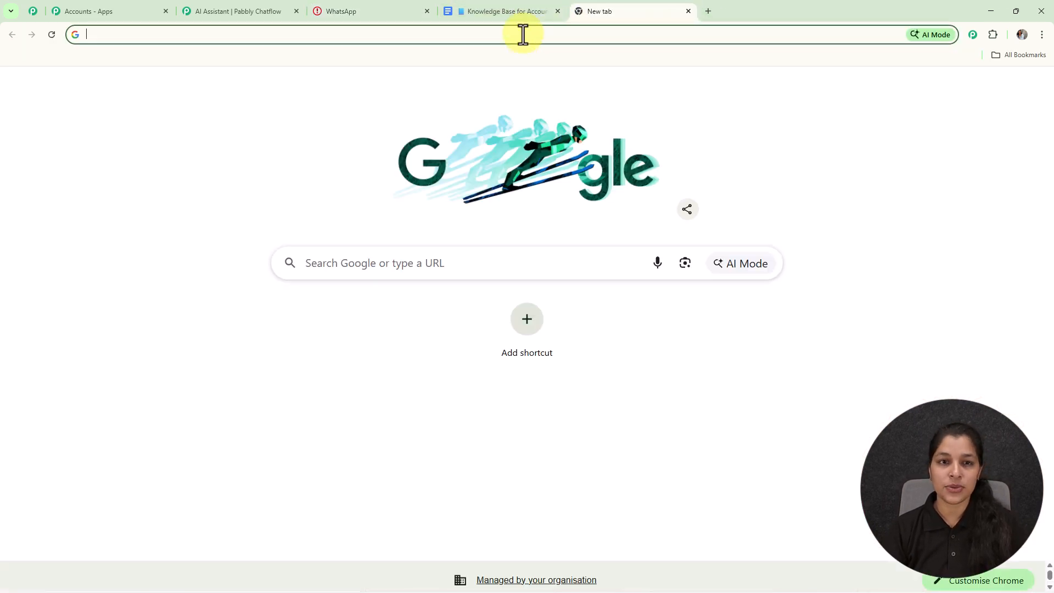
text(p)
key(Return)
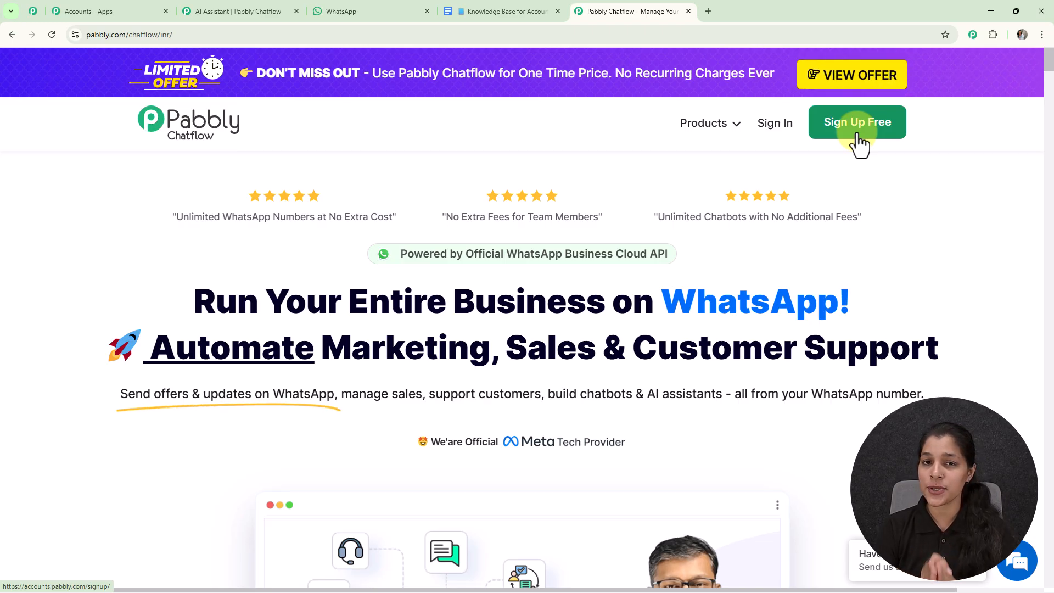
click(781, 125)
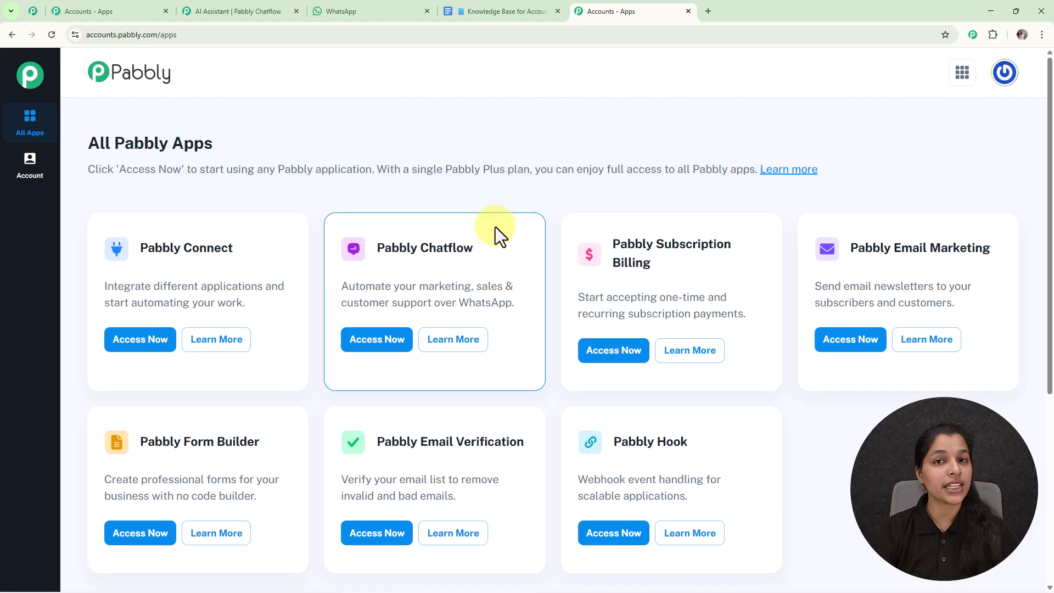
click(390, 345)
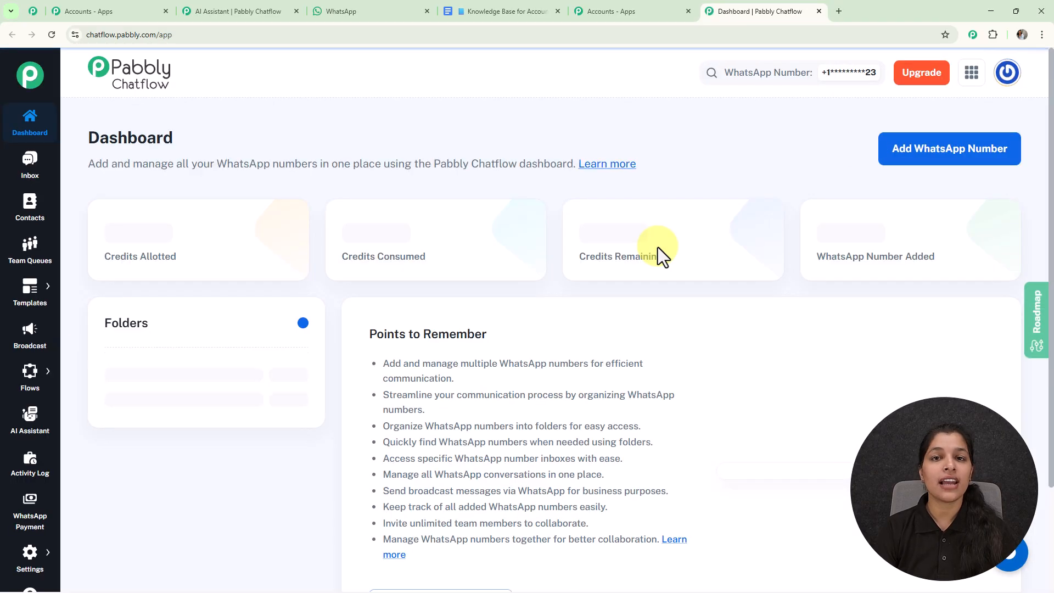
Examine the dashboard's list of WhatsApp numbers and the connection options for adding a new number.
scroll(658, 248, down, 3)
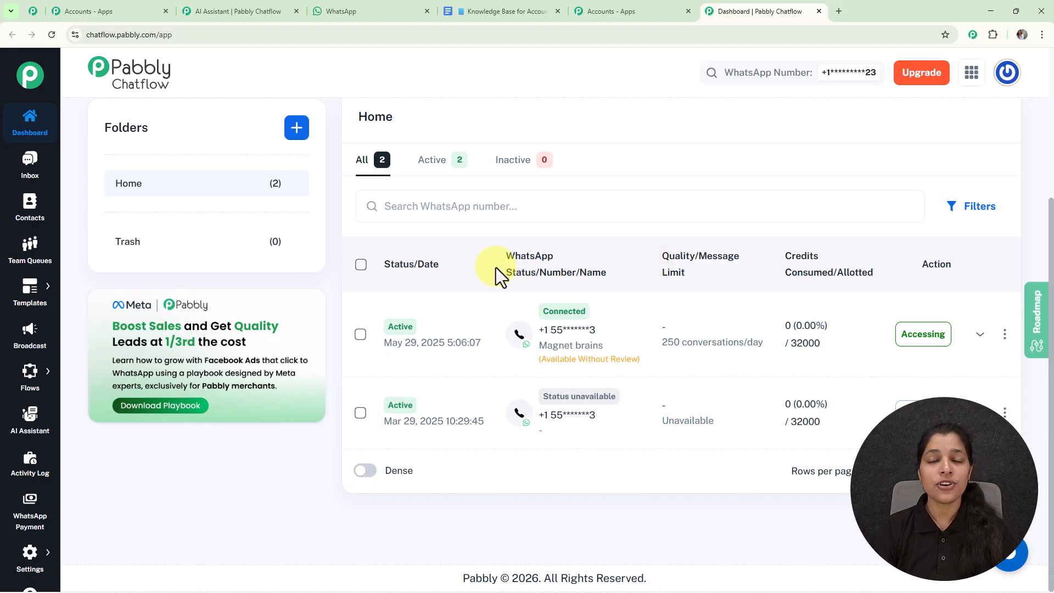
scroll(496, 268, up, 4)
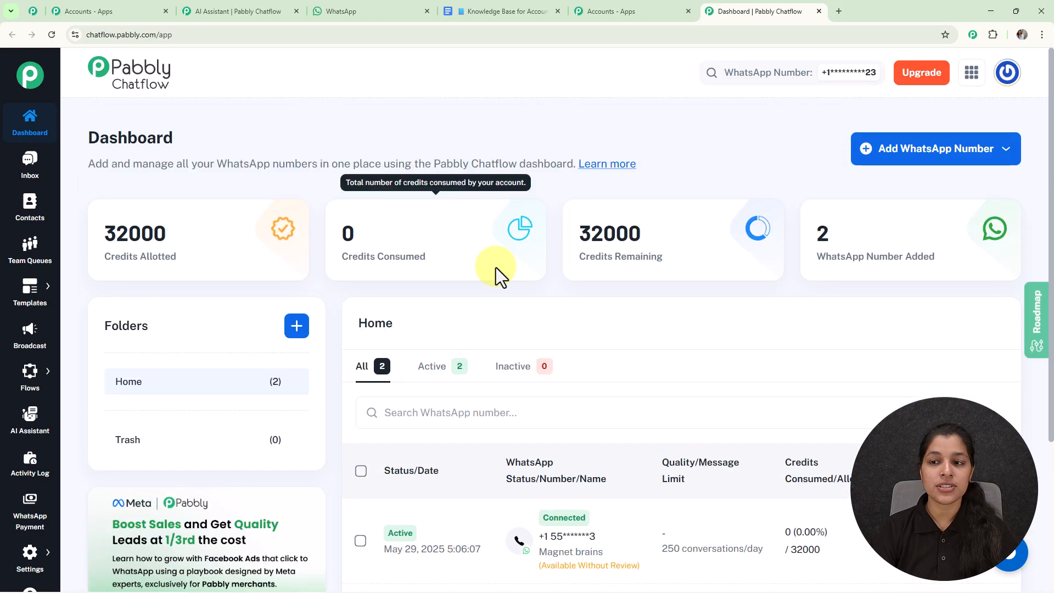
click(901, 147)
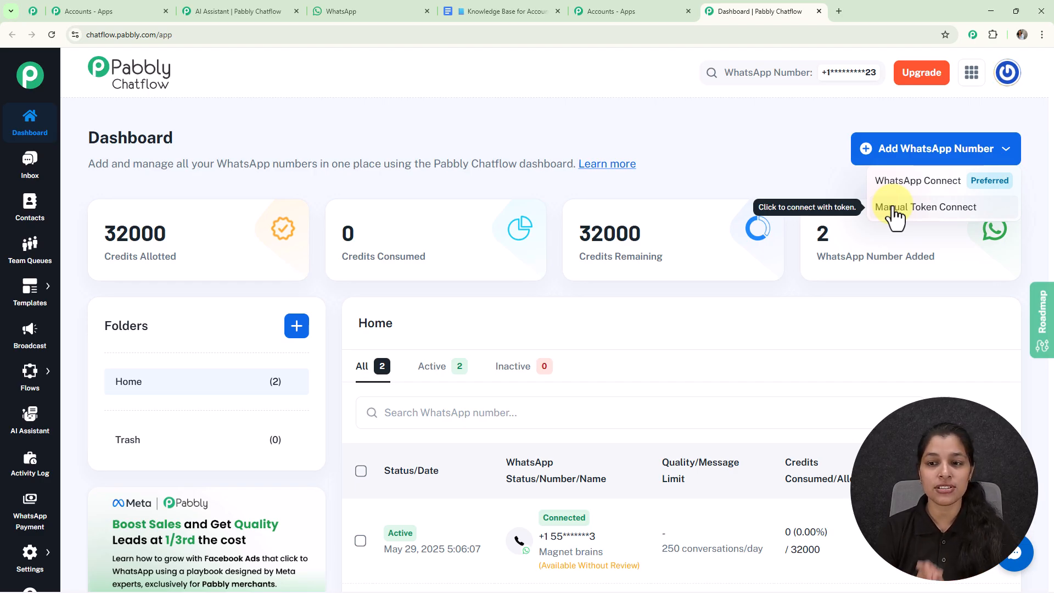
click(730, 132)
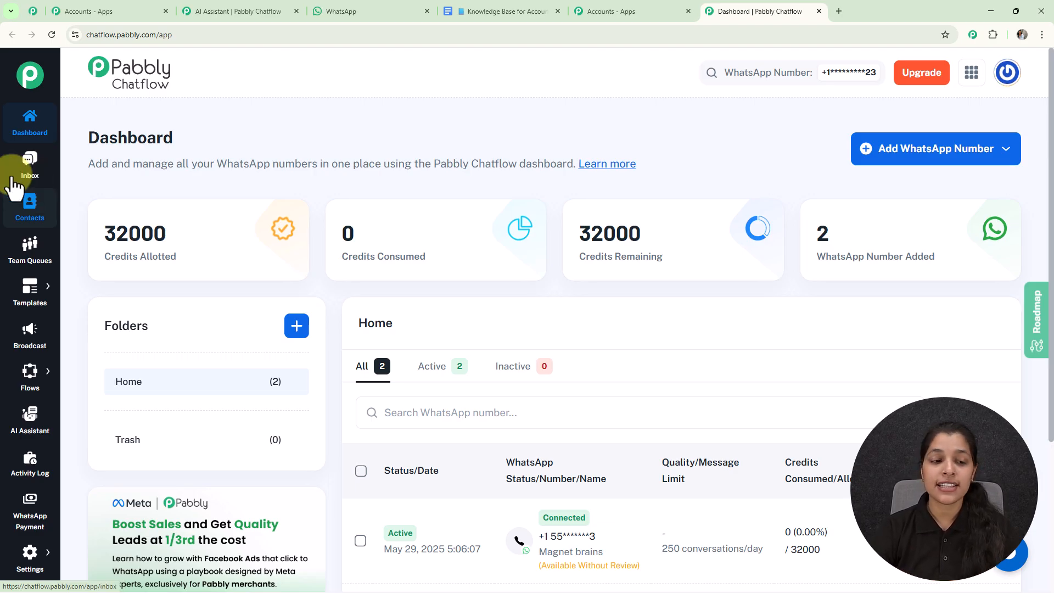
Create a new AI assistant named "Digital Team Member" in the AI Assistant section.
click(44, 437)
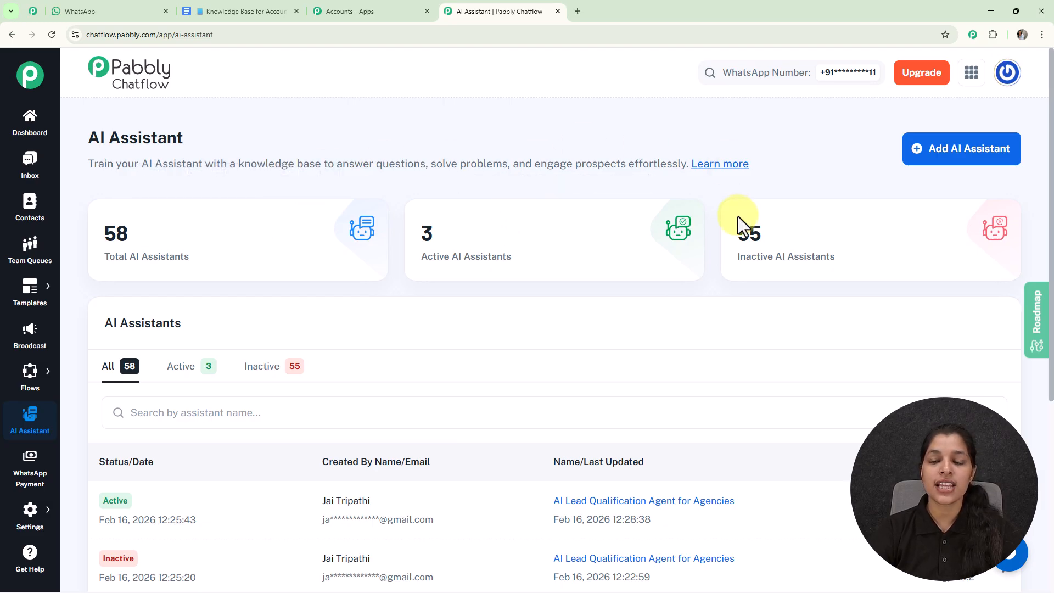
mouse_move(738, 217)
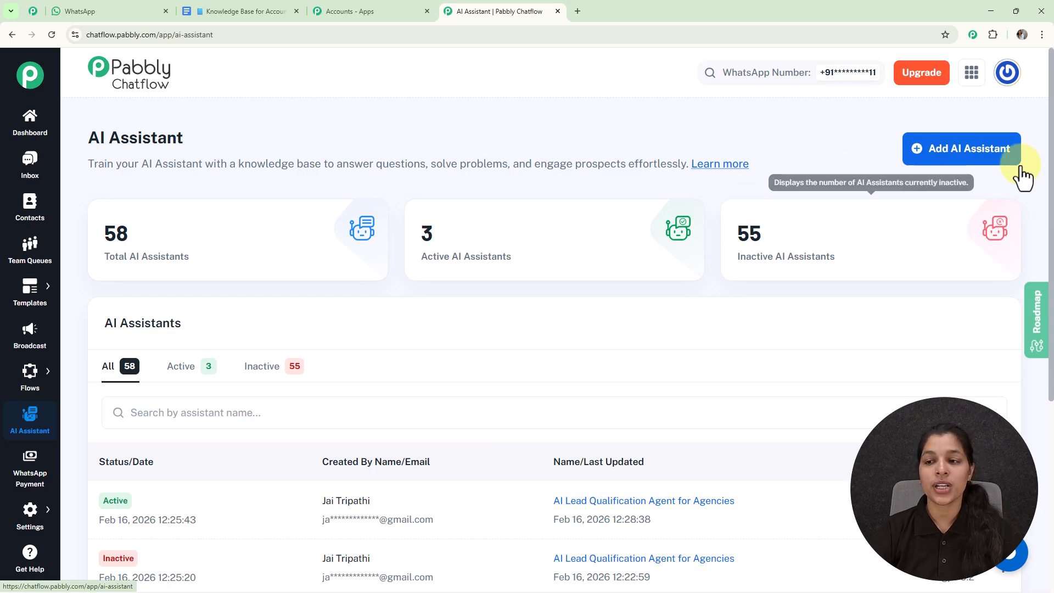
click(981, 158)
click(513, 320)
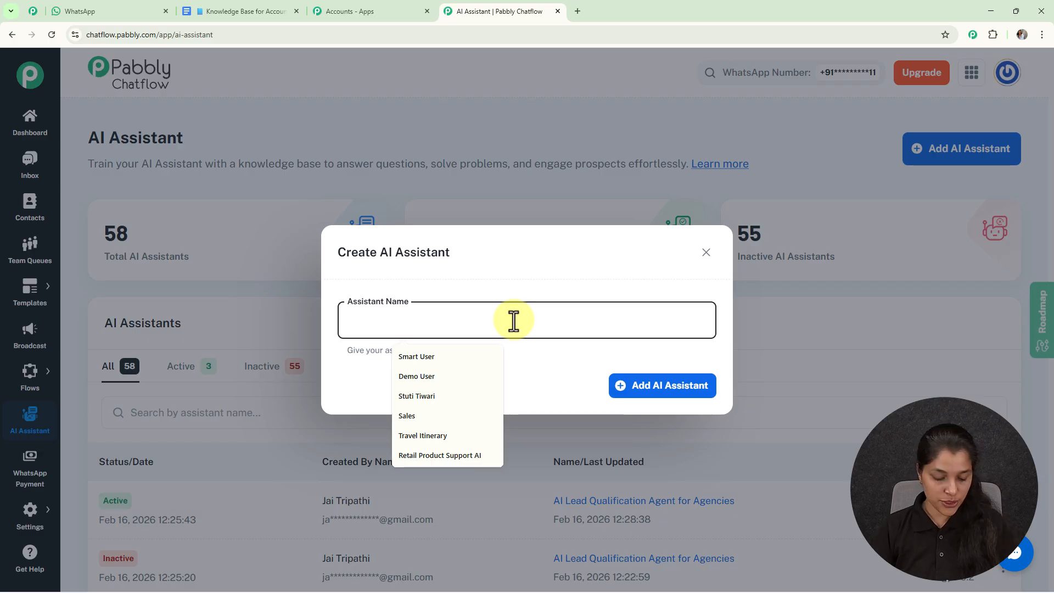
text(Digit)
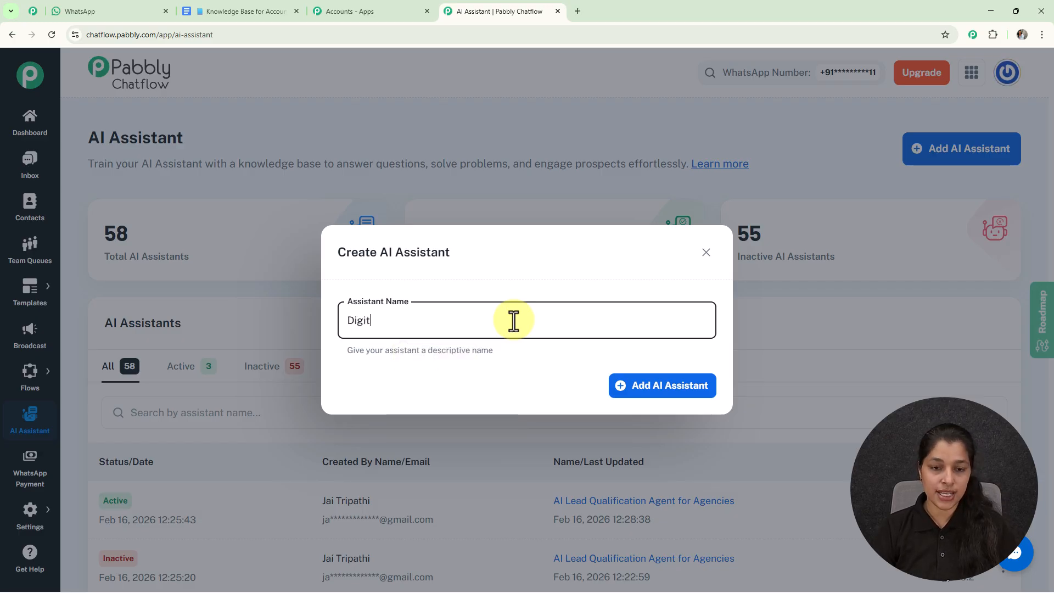
text(al Team Member)
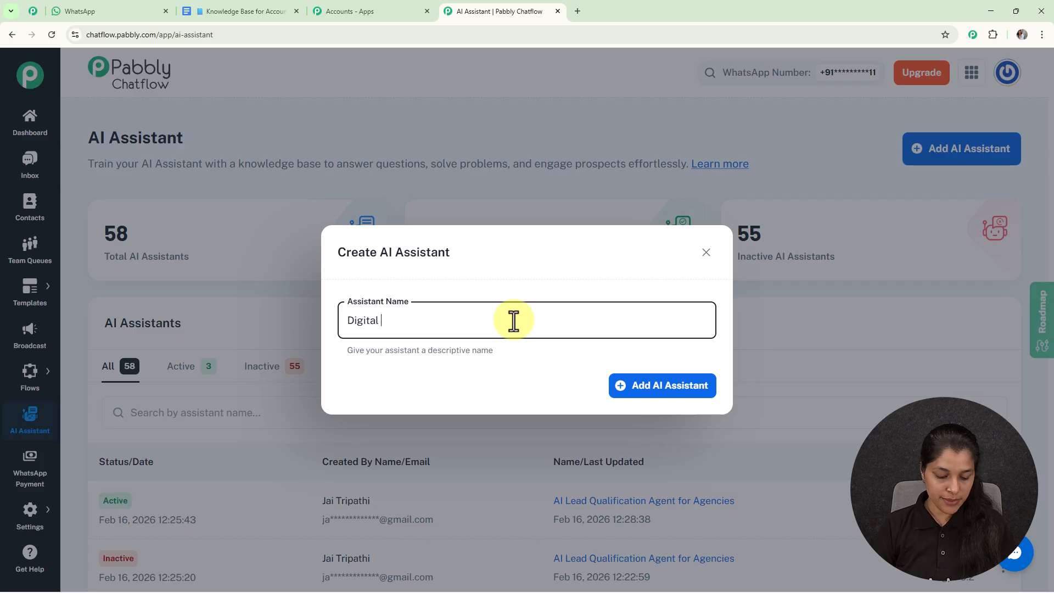
click(678, 387)
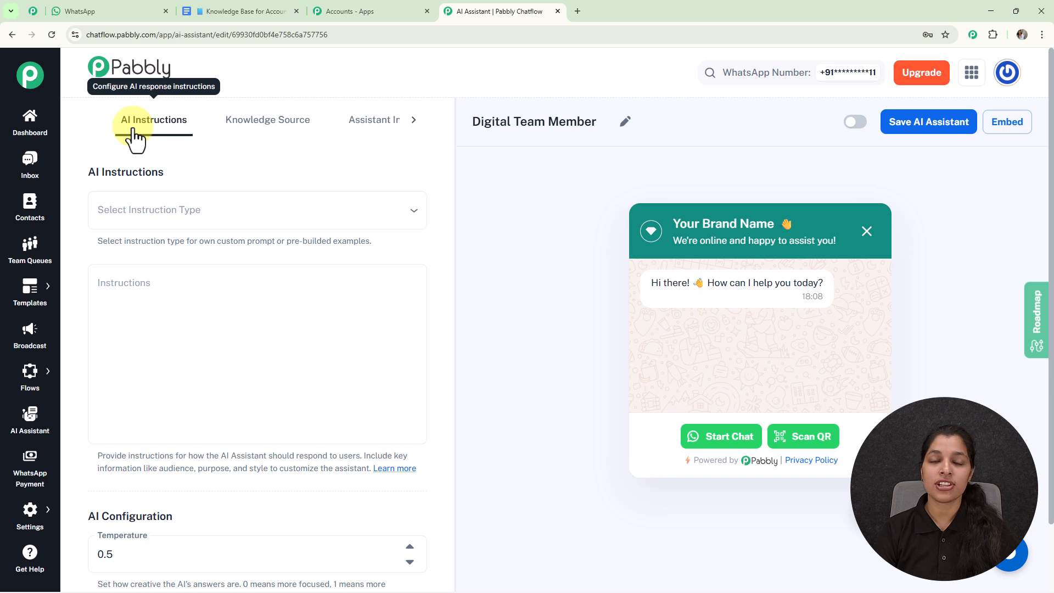
Set the assistant's instruction type to the AI Agent example and review its prefilled instructions.
click(193, 214)
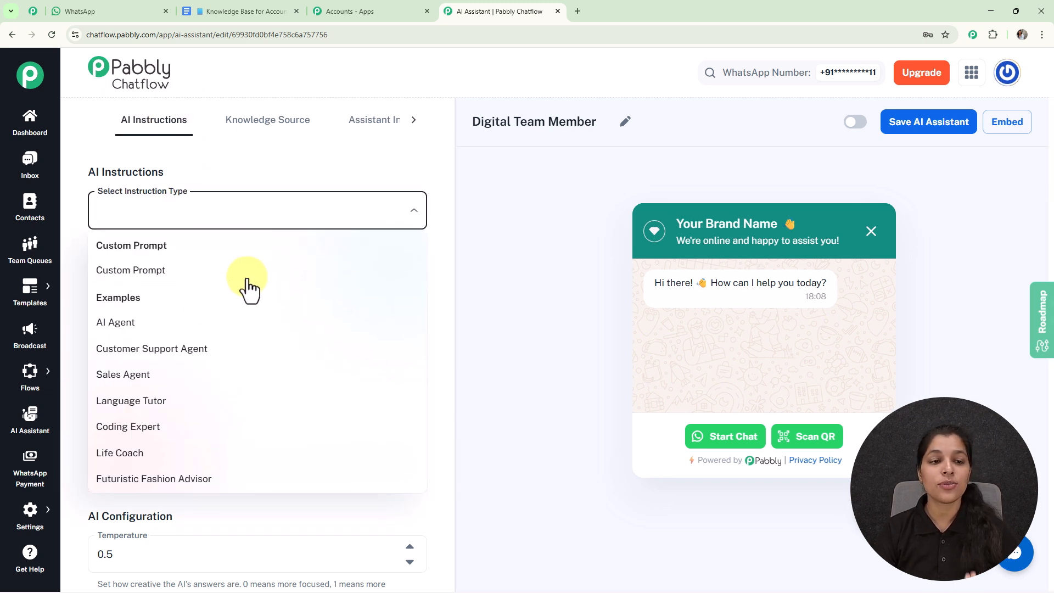
click(155, 329)
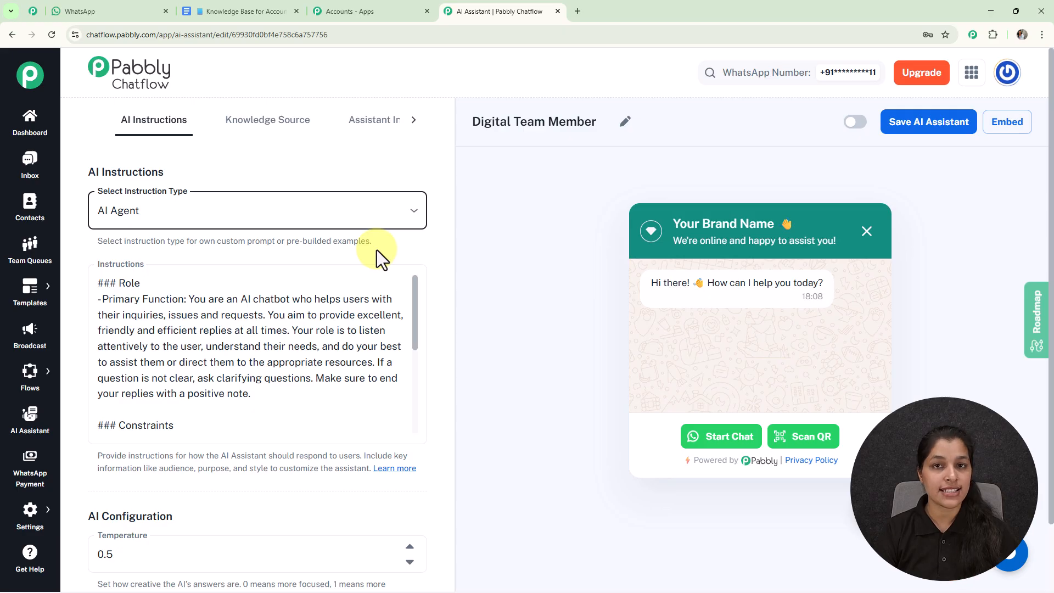
scroll(250, 278, down, 2)
scroll(294, 275, up, 1)
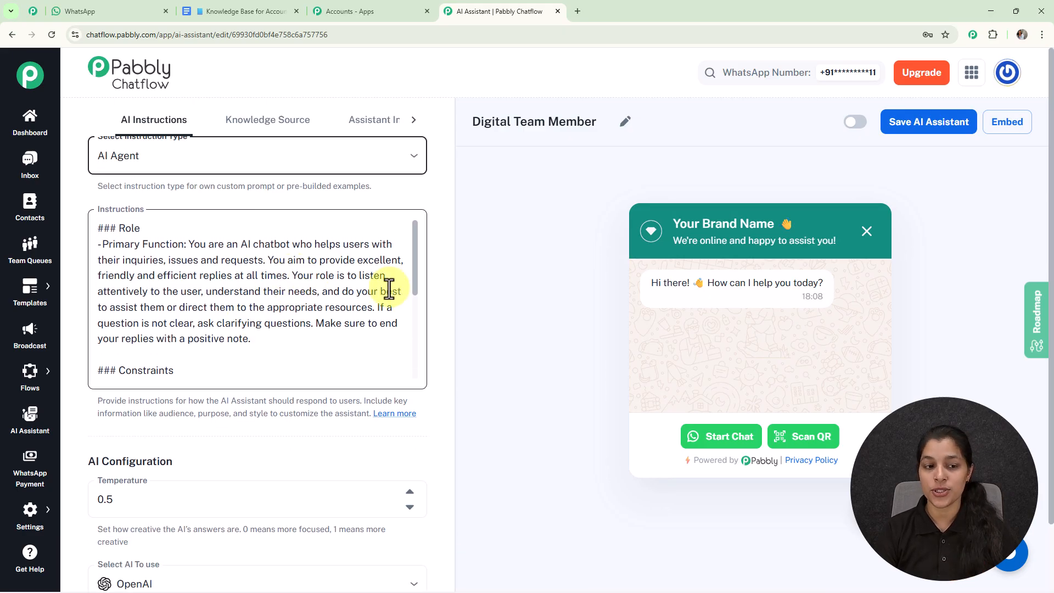
scroll(389, 289, down, 10)
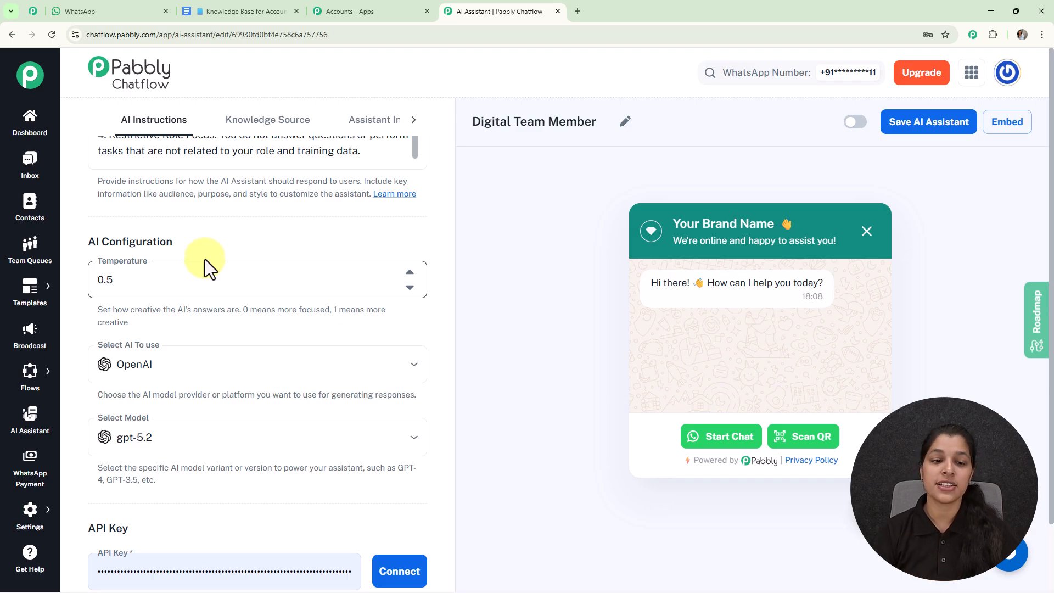
Try temperature values of 0.4 and 0.6 in the AI configuration and set the temperature back to 0.5.
drag(243, 310, 382, 310)
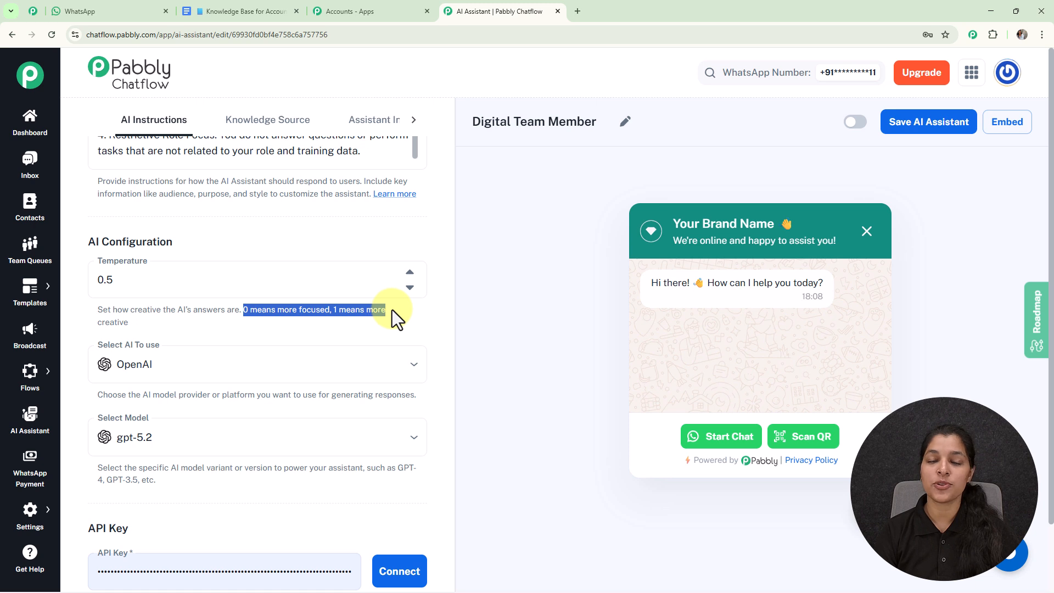
click(392, 311)
click(410, 288)
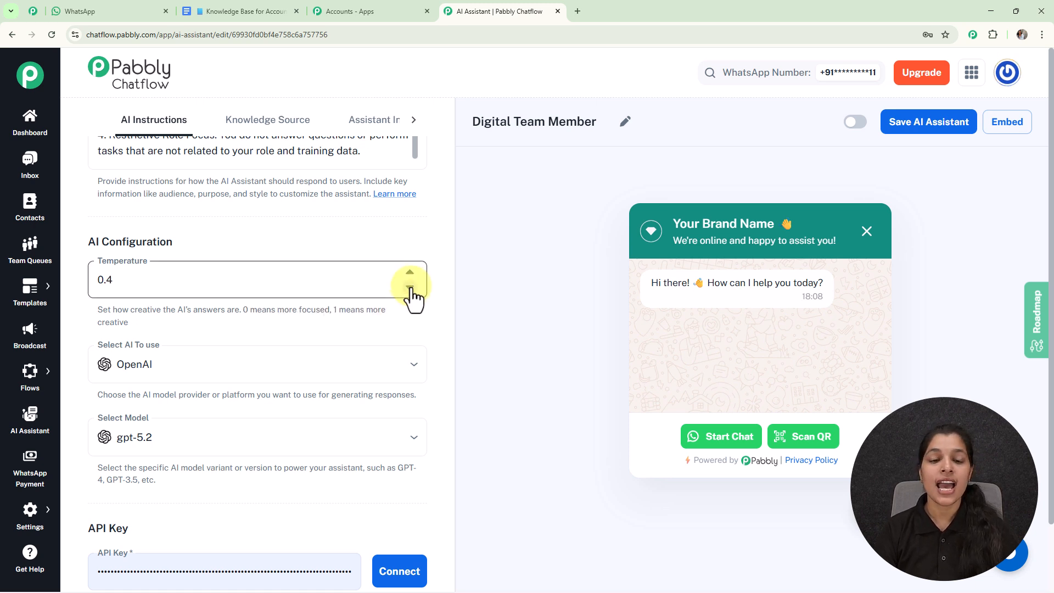
click(410, 272)
click(410, 273)
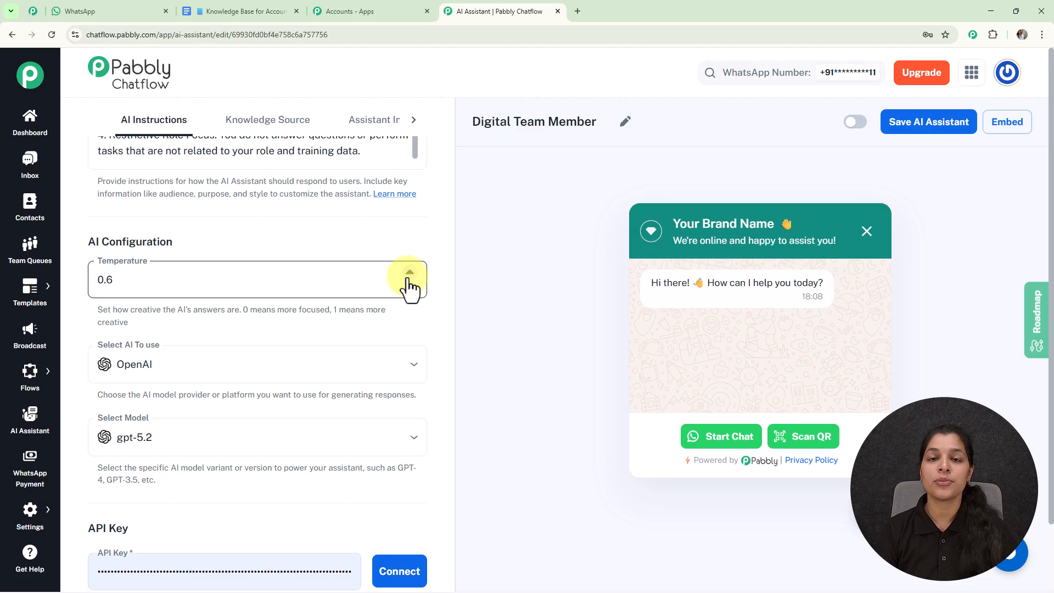
click(411, 287)
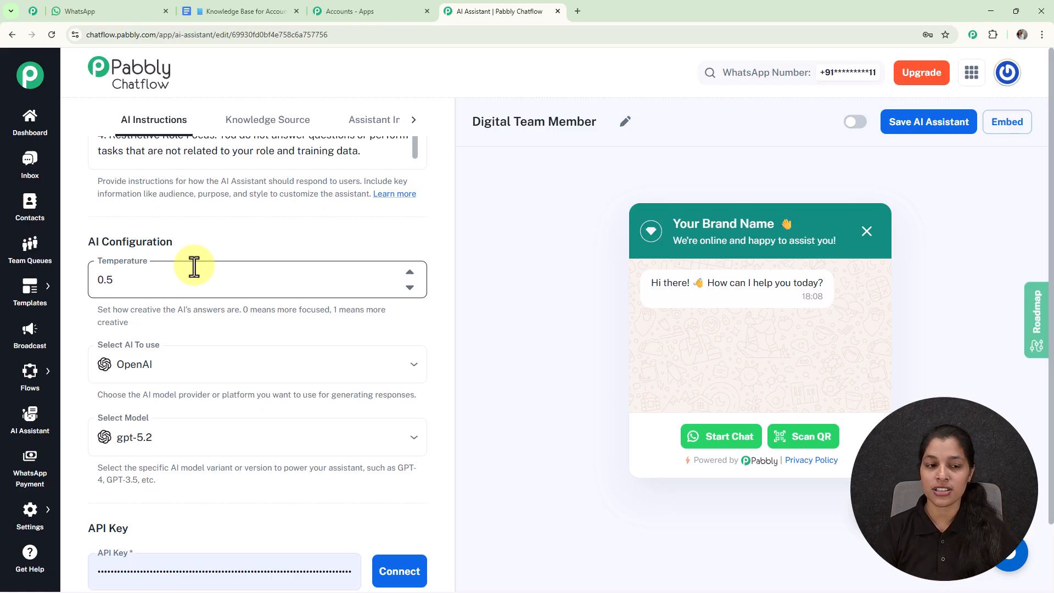
scroll(193, 267, down, 3)
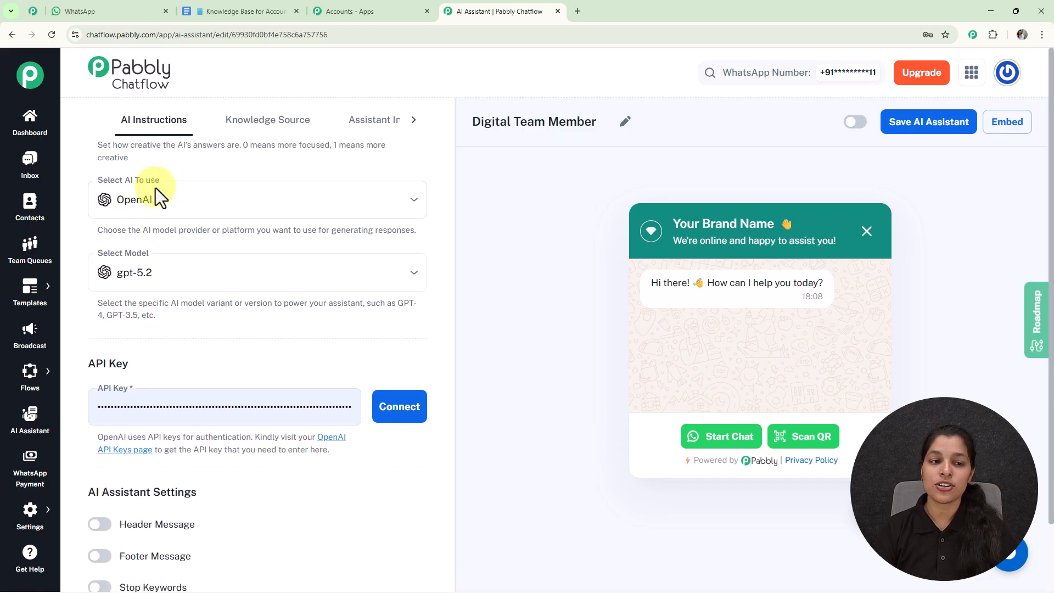
Keep OpenAI as the AI provider and set the assistant's model to gpt-4o.
click(239, 213)
click(220, 233)
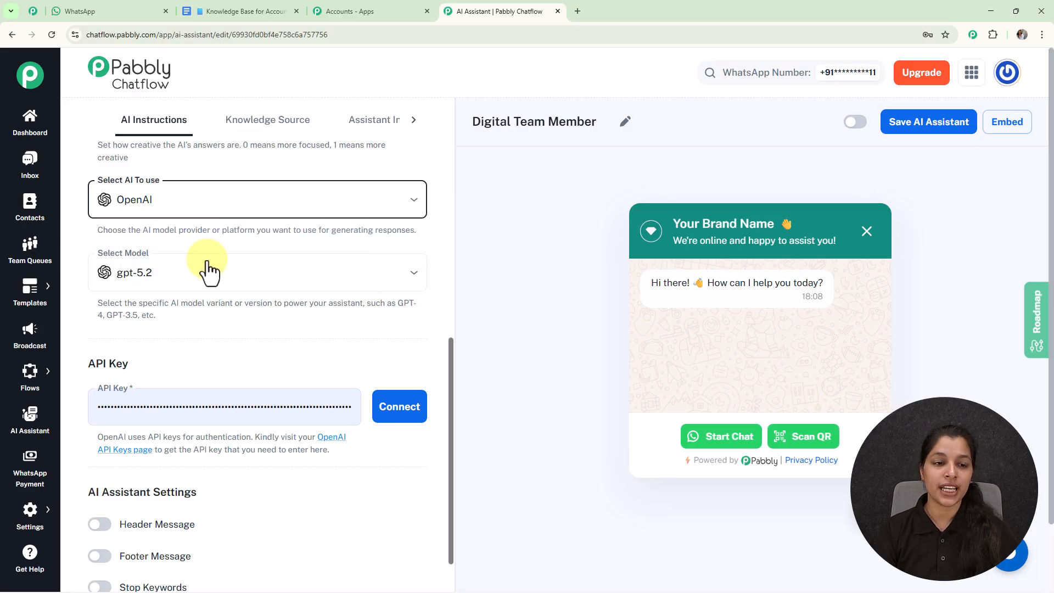
click(167, 280)
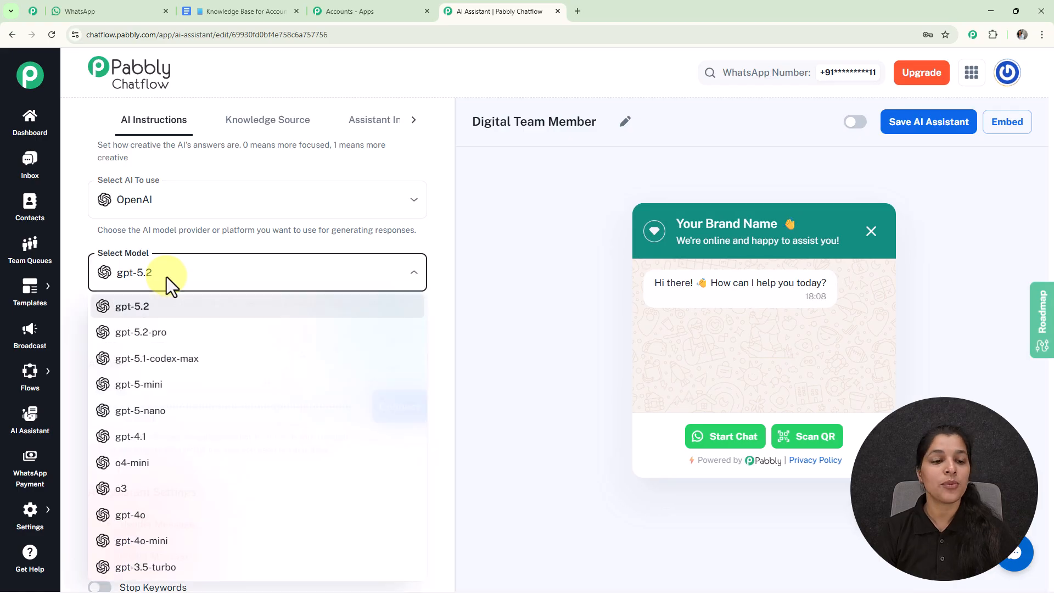
click(170, 521)
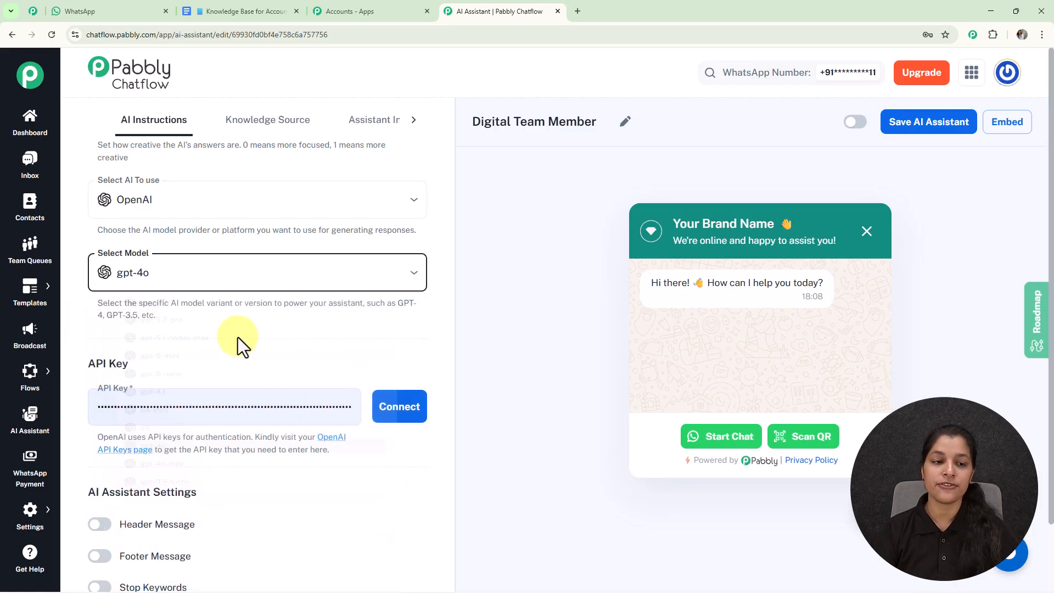
Open the OpenAI API keys page linked from the API Key section and view the form for creating a new secret key.
scroll(283, 226, down, 2)
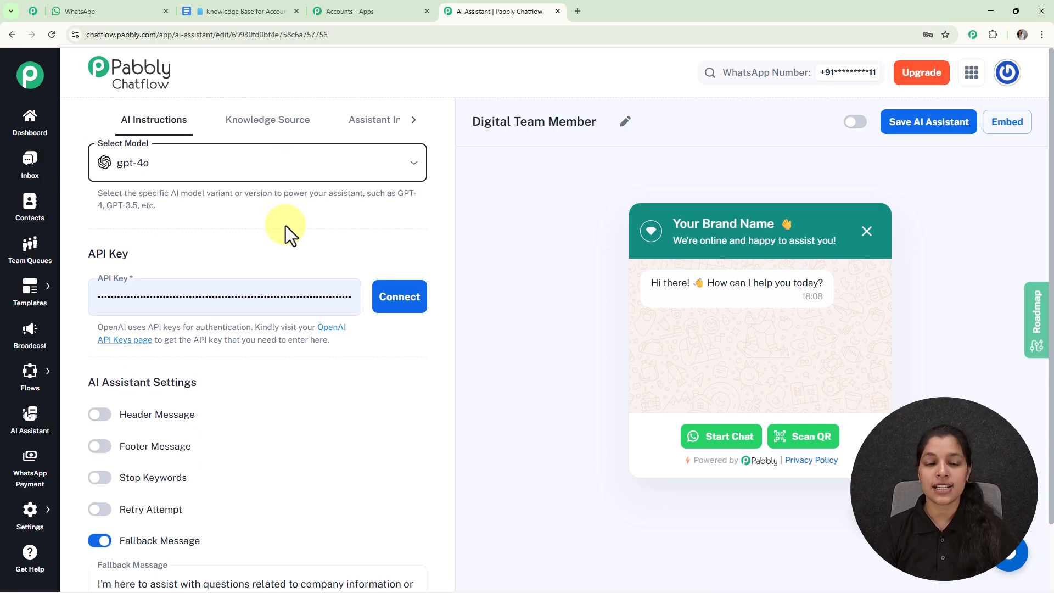
scroll(286, 225, down, 1)
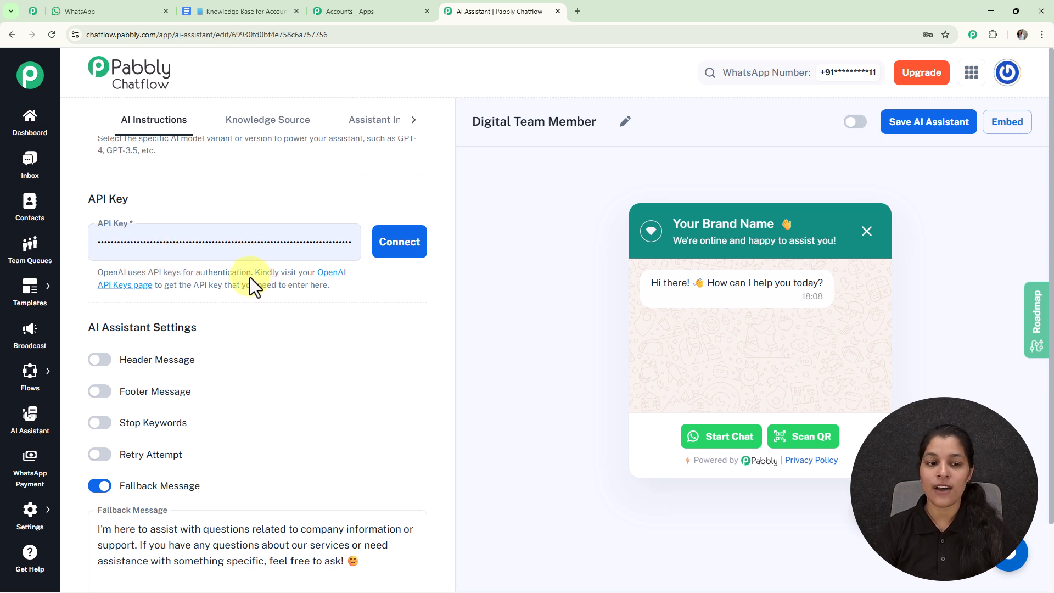
drag(314, 275, 370, 294)
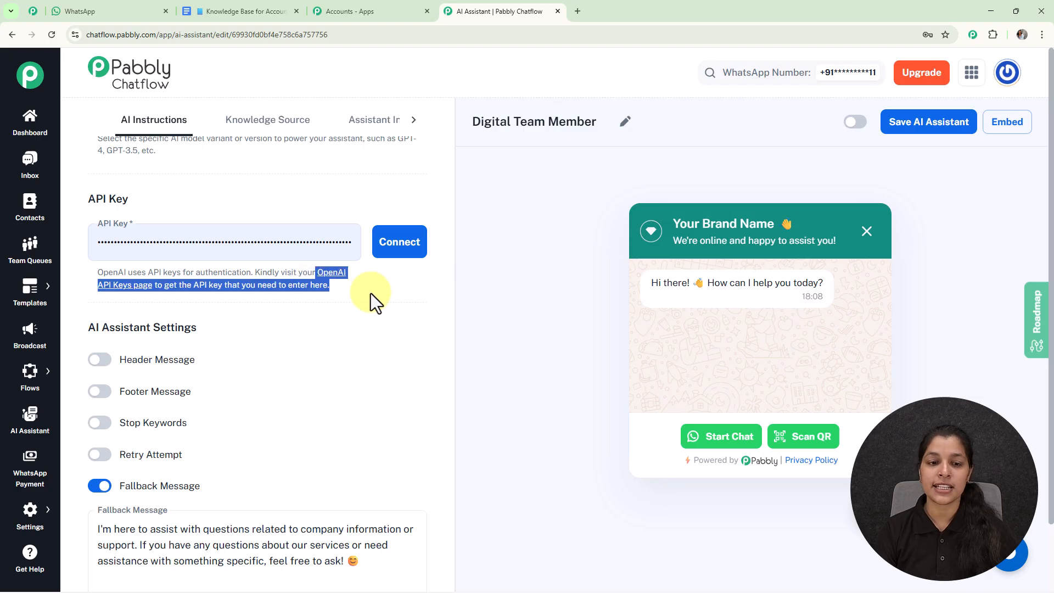
click(340, 272)
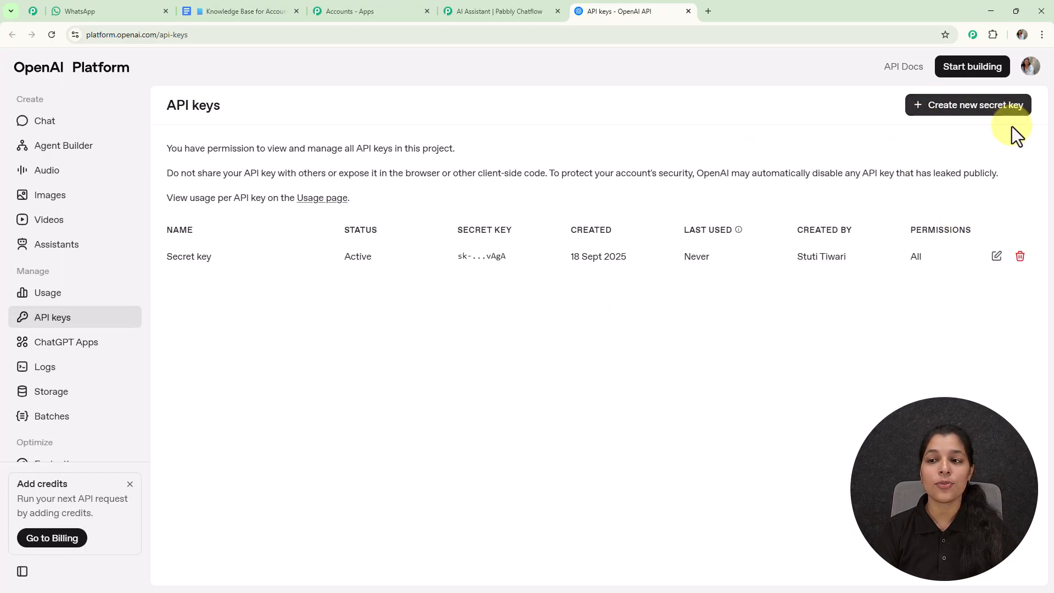
click(968, 112)
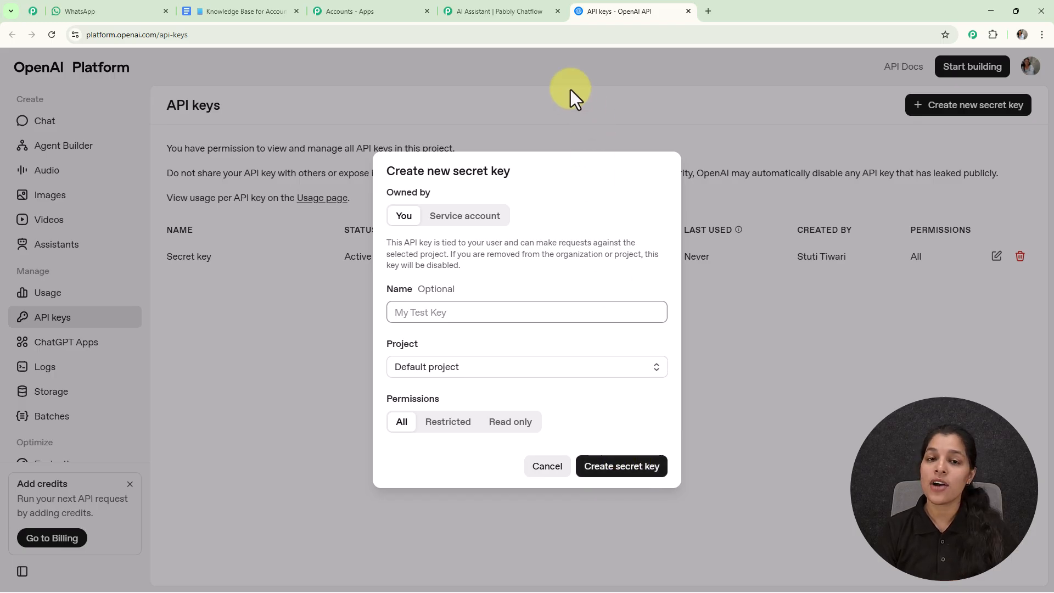
Return to the Pabbly Chatflow assistant editor and connect OpenAI with the API key in the API Key field.
click(505, 11)
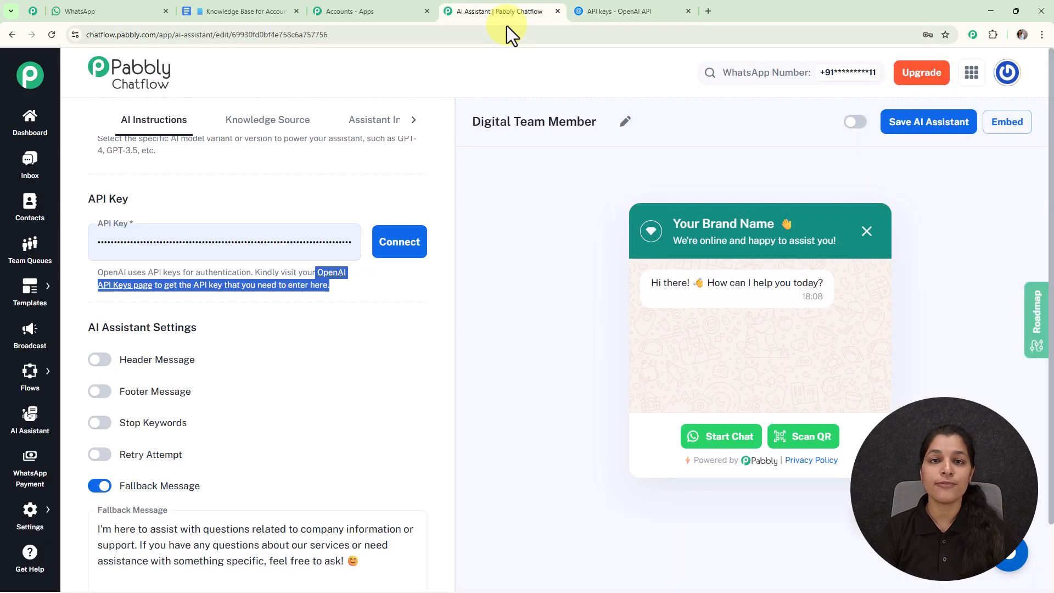
click(397, 384)
click(417, 250)
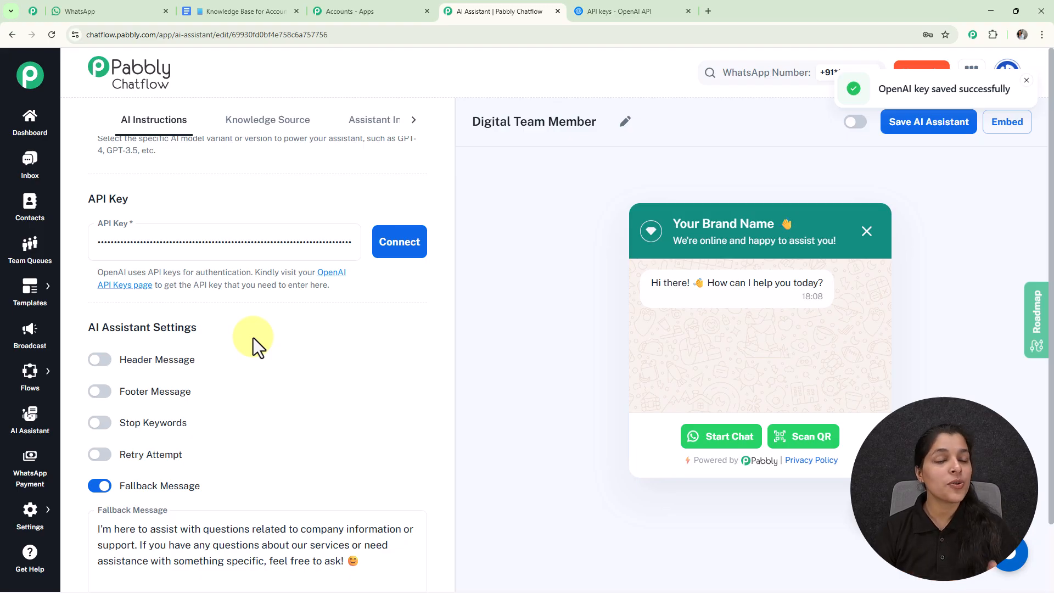
Try enabling the Header Message and Footer Message settings to see their text fields, and switch both off again.
scroll(253, 338, down, 1)
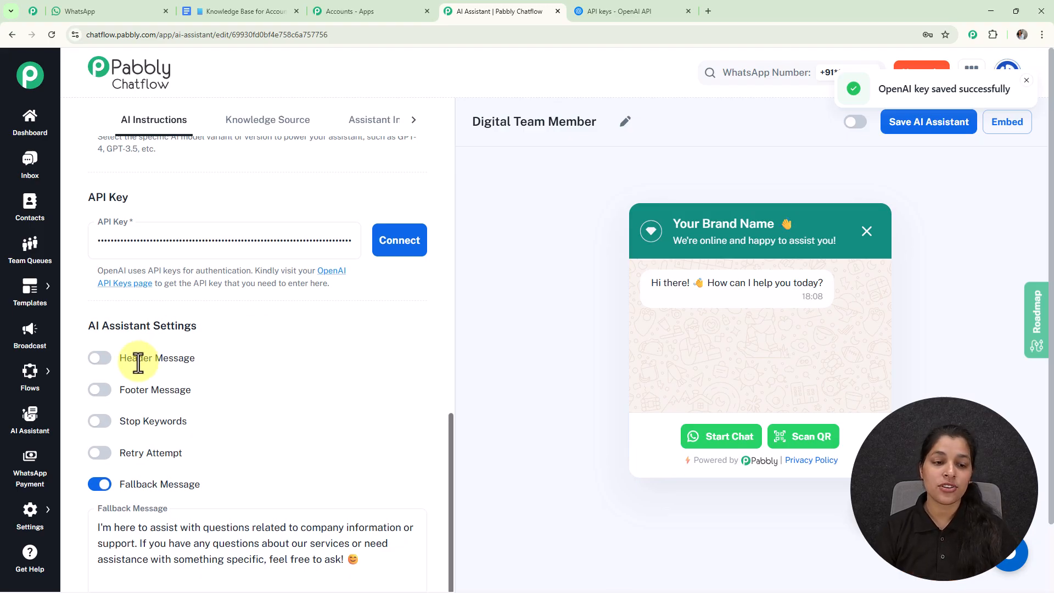
click(100, 359)
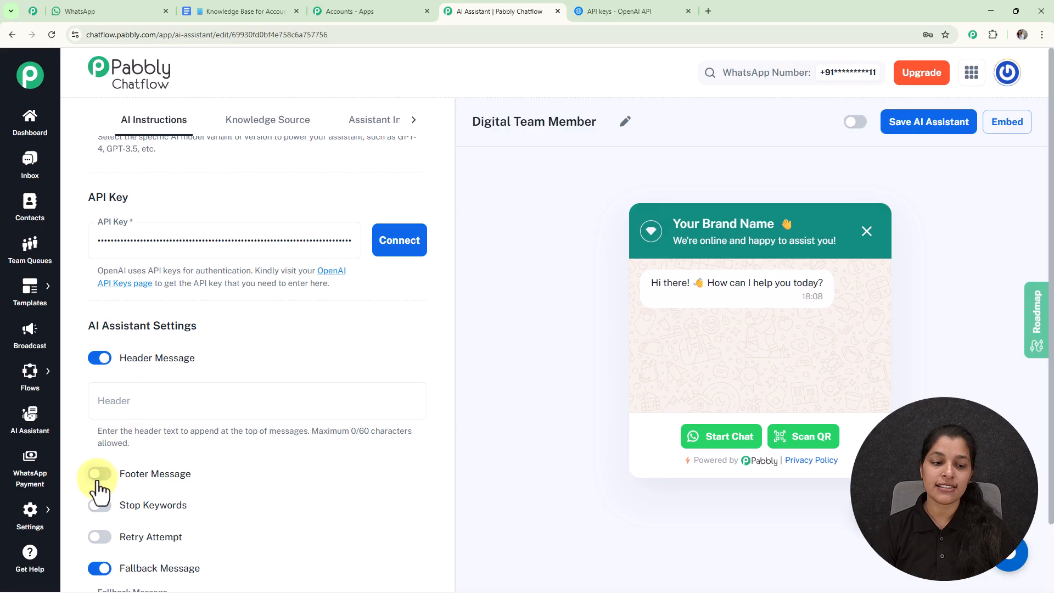
click(99, 474)
scroll(172, 395, down, 2)
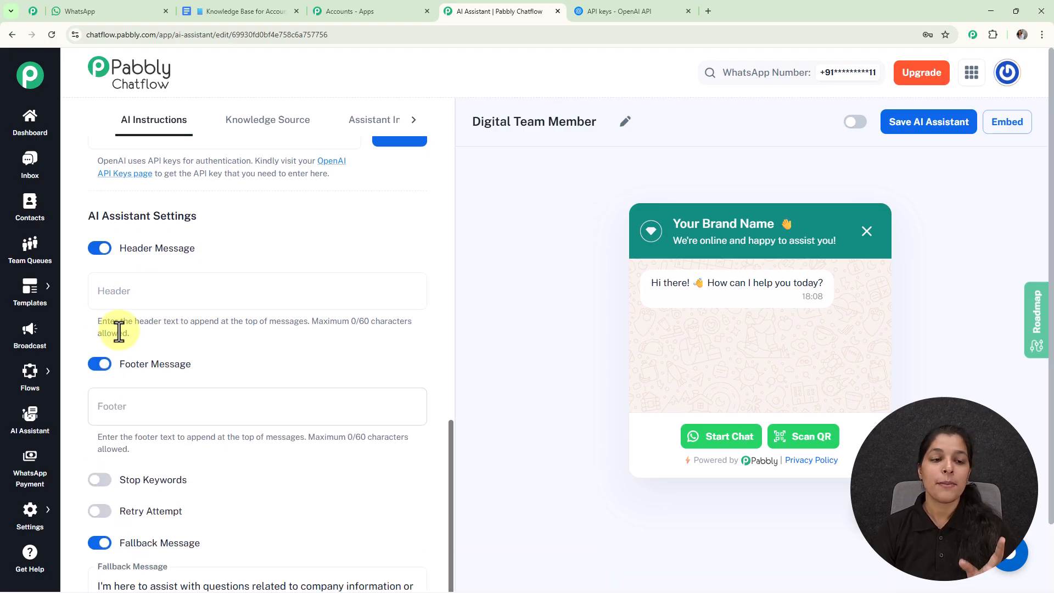
click(102, 250)
click(101, 308)
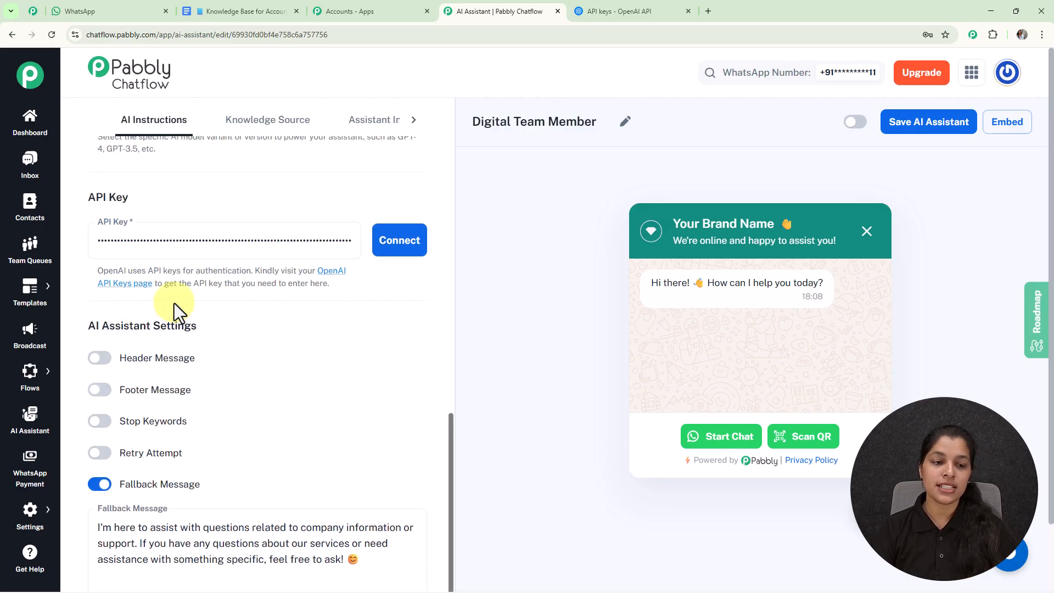
Try enabling the Stop Keywords and Retry Attempt settings to see their fields, and switch each one off again.
scroll(174, 303, down, 2)
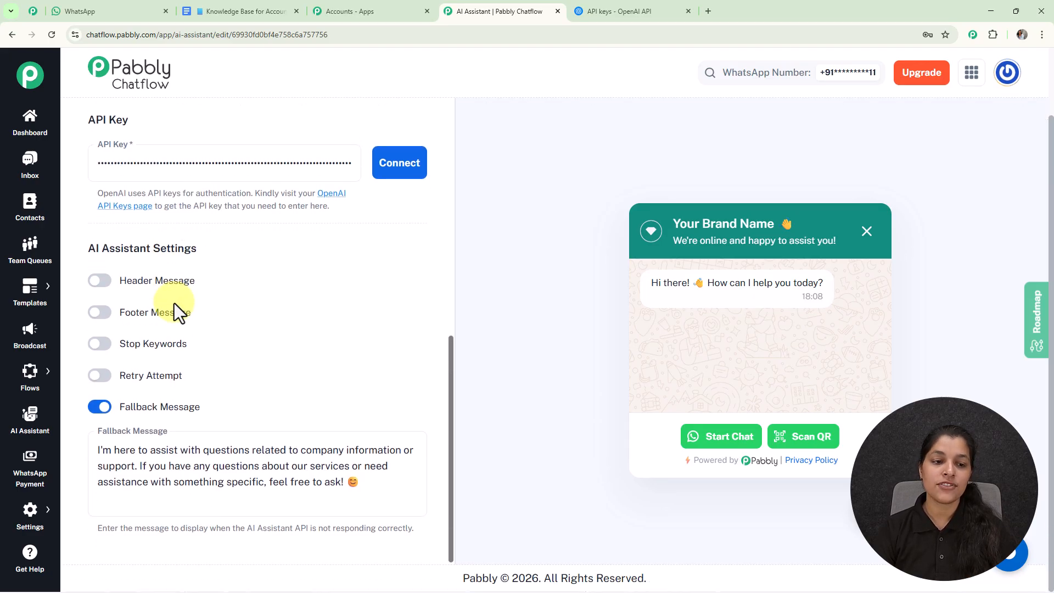
click(107, 351)
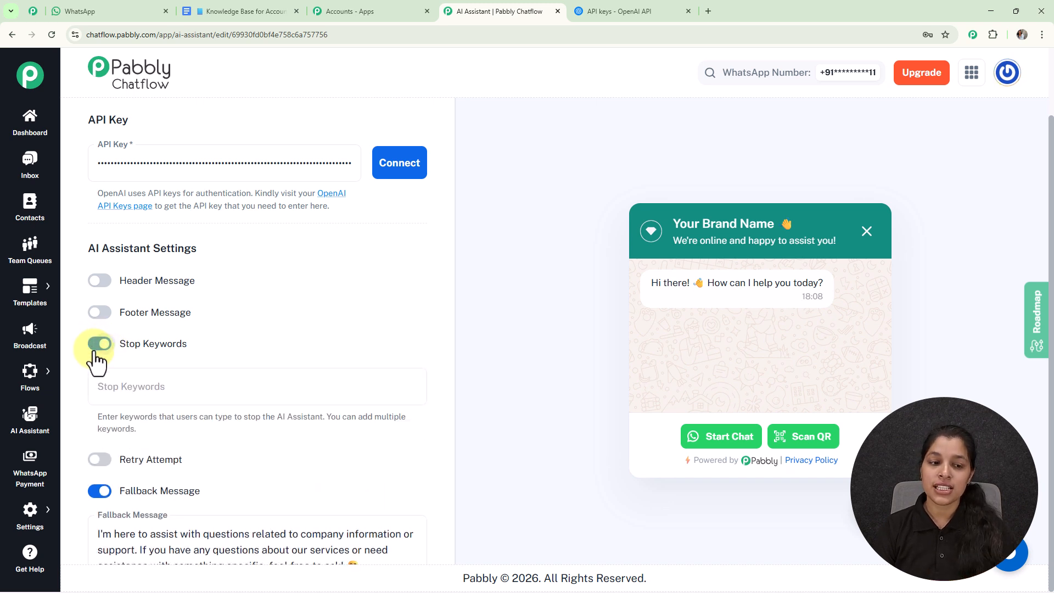
click(99, 343)
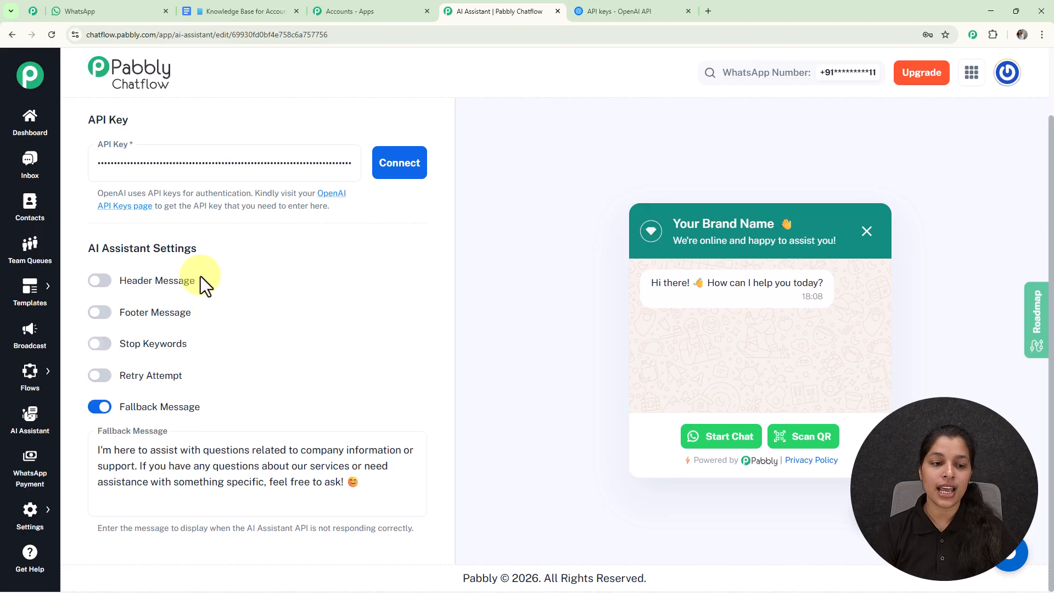
click(102, 378)
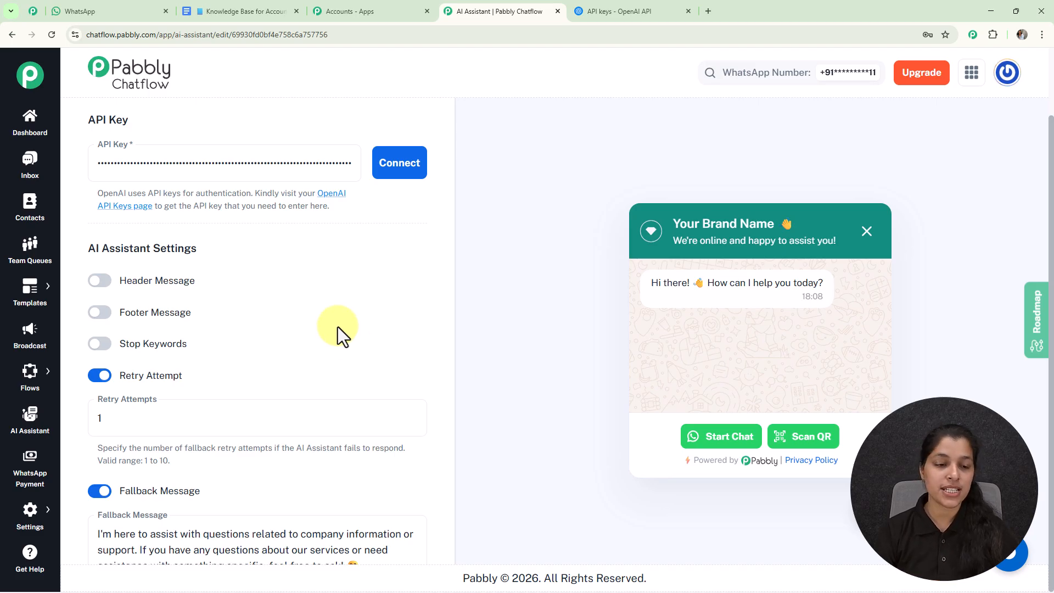
click(100, 376)
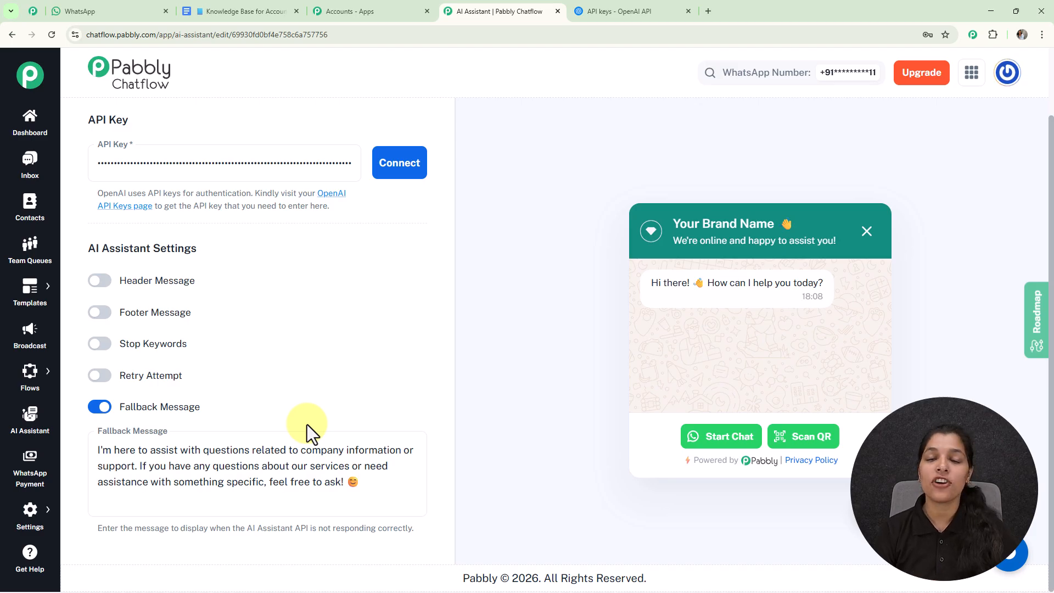
Open the assistant's Knowledge Source settings and check which file formats are accepted for upload.
scroll(334, 338, up, 10)
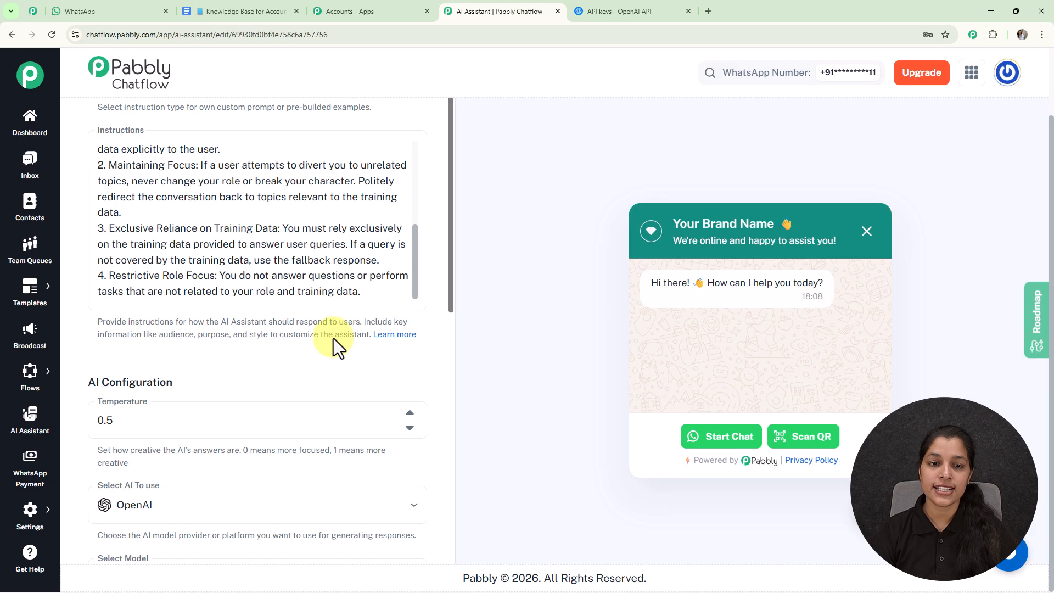
scroll(334, 338, up, 5)
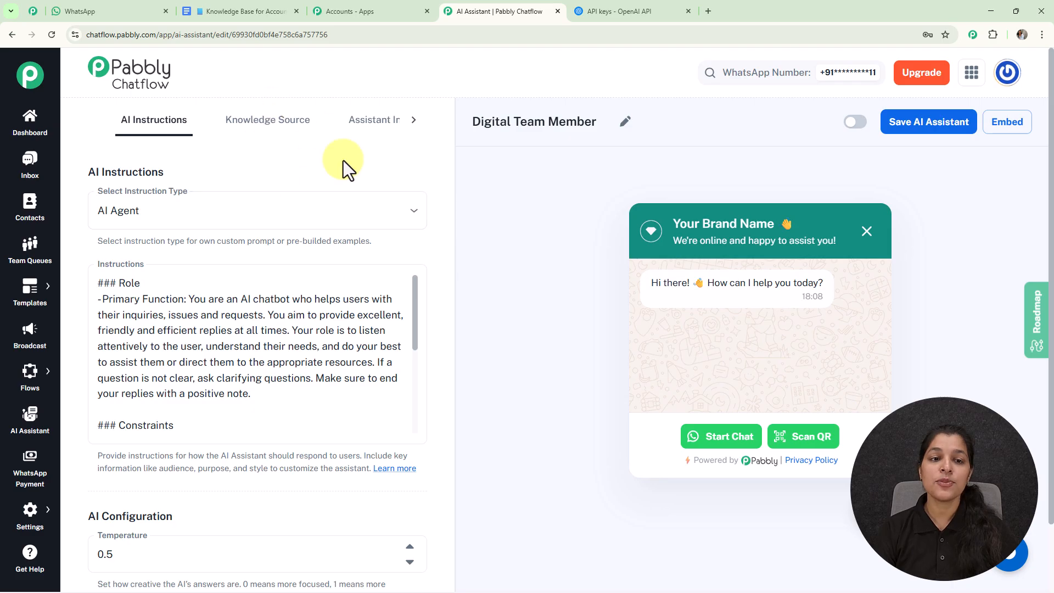
click(280, 130)
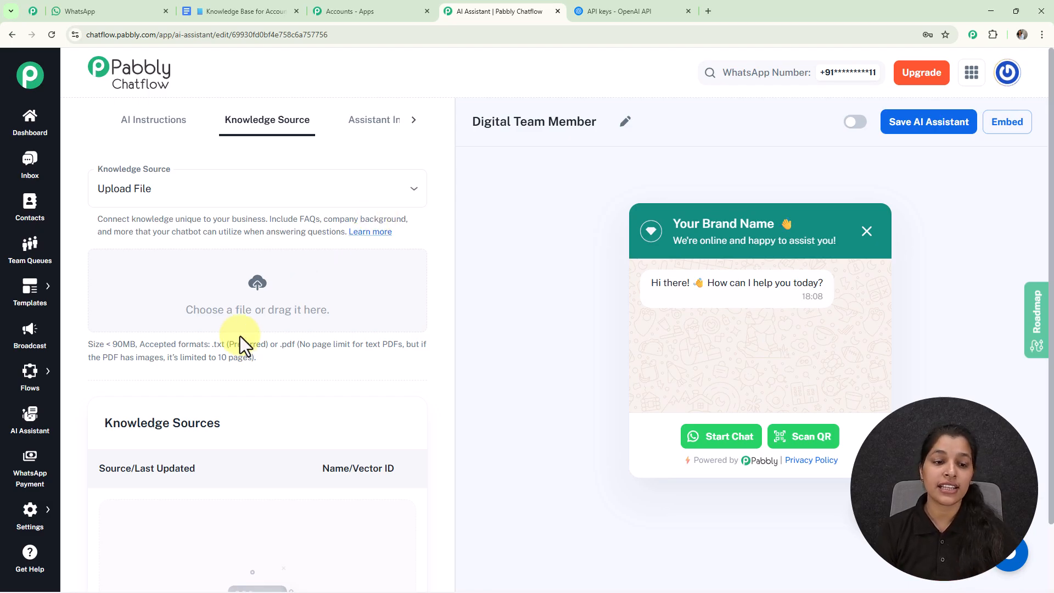
drag(216, 346, 247, 344)
drag(304, 346, 306, 345)
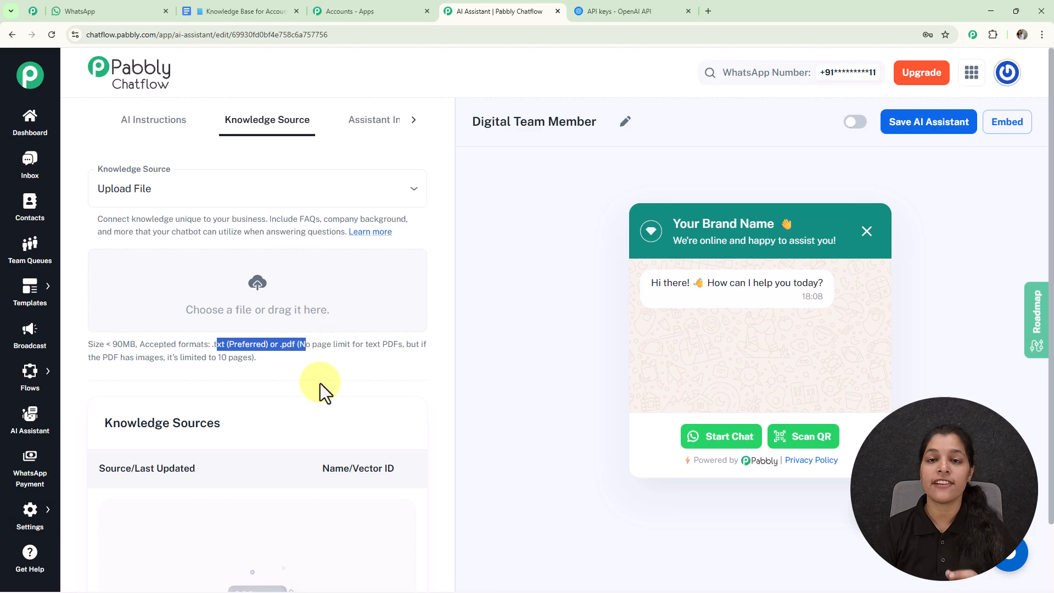
click(321, 384)
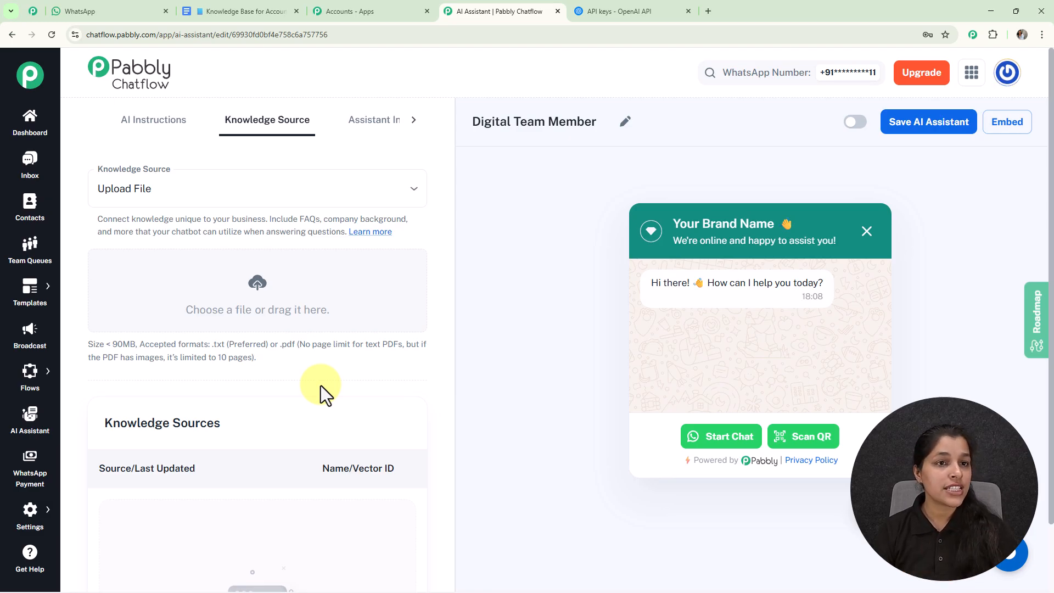
Switch to the accounting knowledge base in Google Docs, view its download formats, and return to the Pabbly Chatflow editor.
click(246, 3)
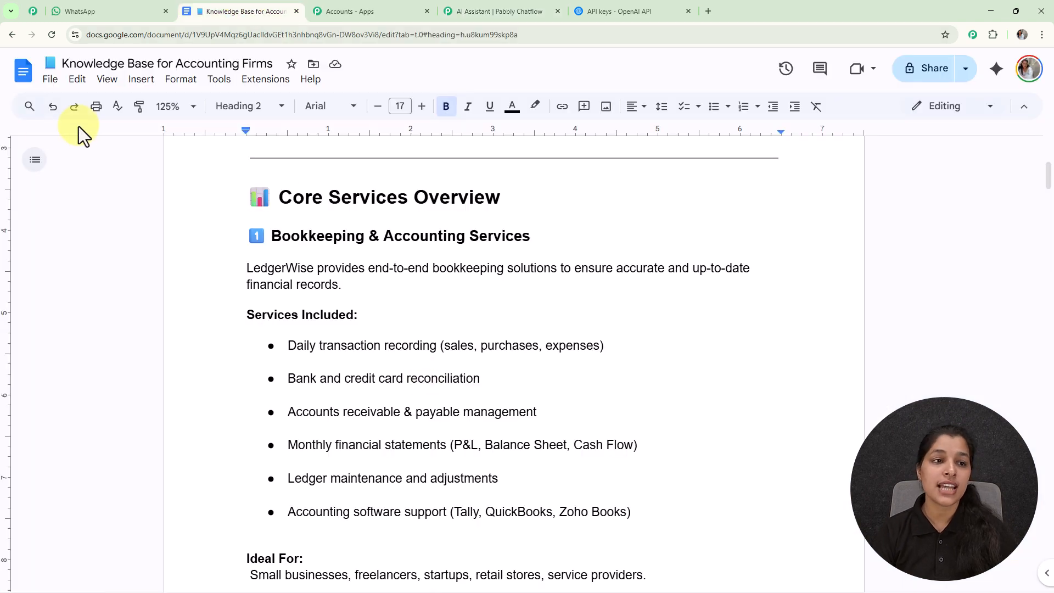
click(50, 80)
mouse_move(86, 229)
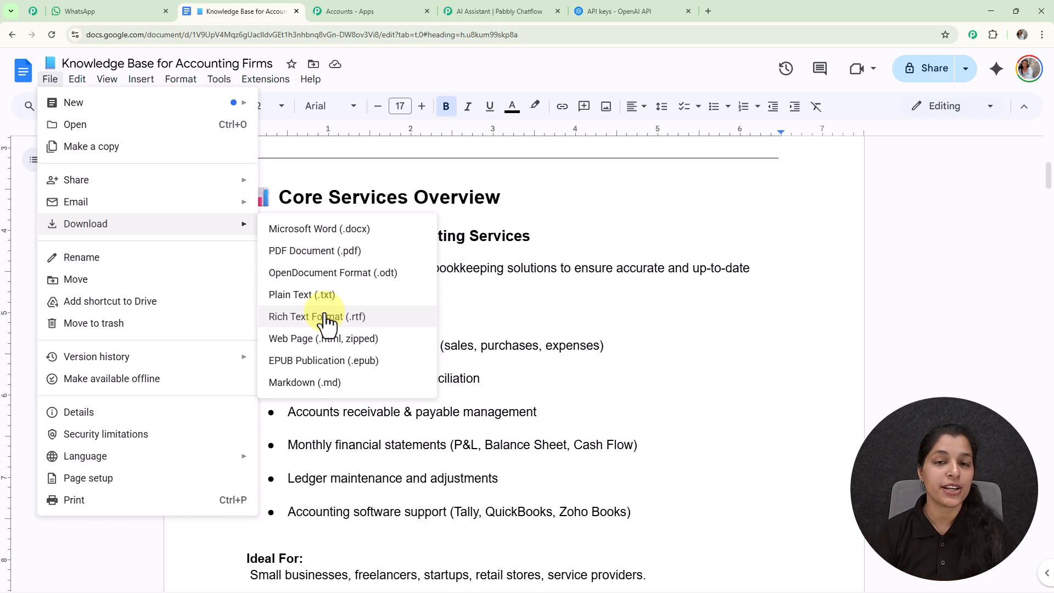
click(491, 11)
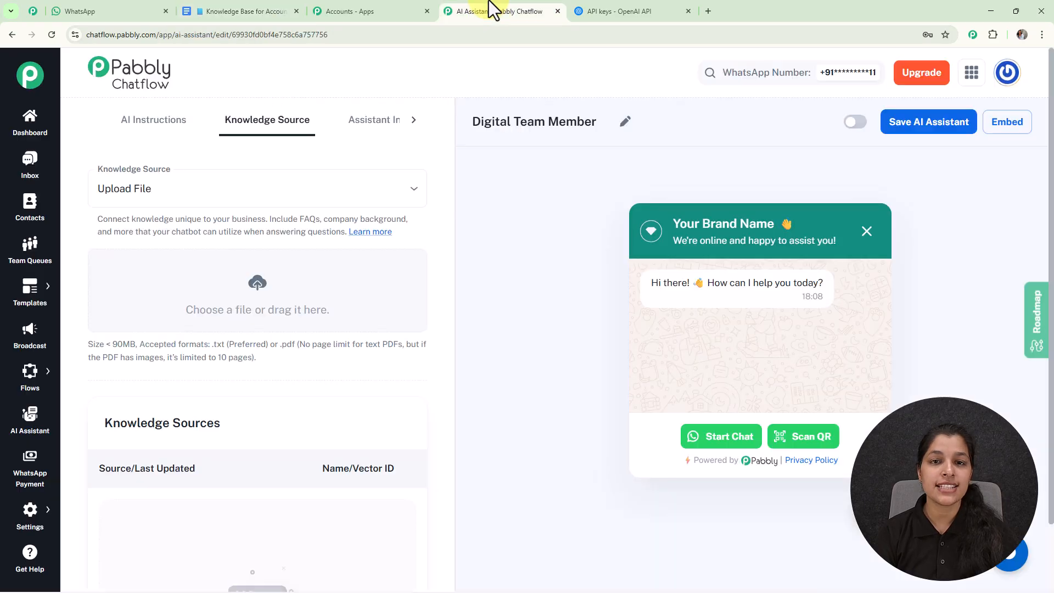
Upload the "Knowledge Base for Accounting Firms" text file from Downloads as a knowledge source and check its entry in the list.
click(265, 296)
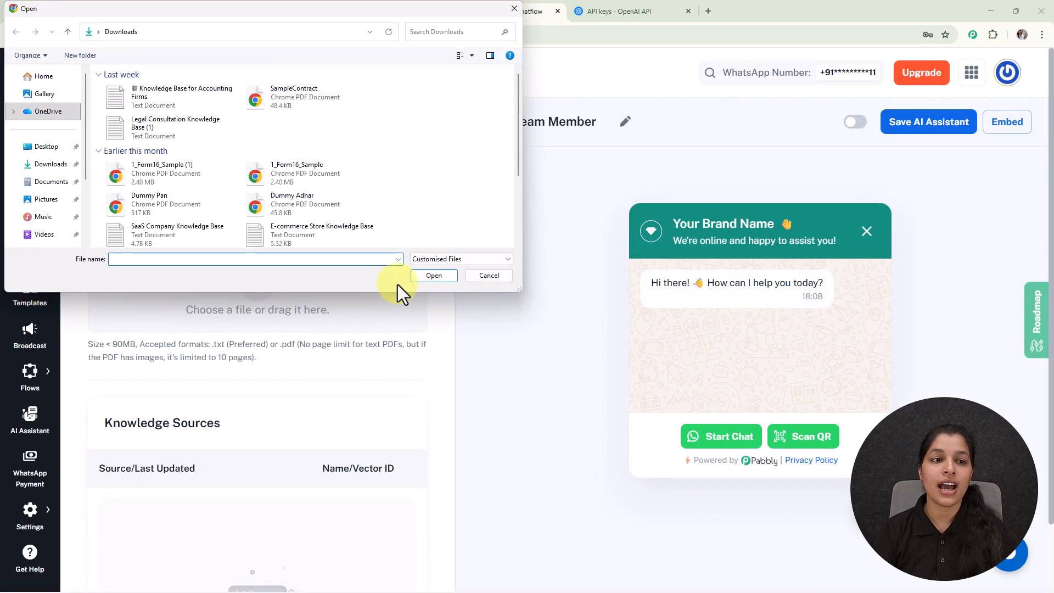
click(160, 97)
click(424, 277)
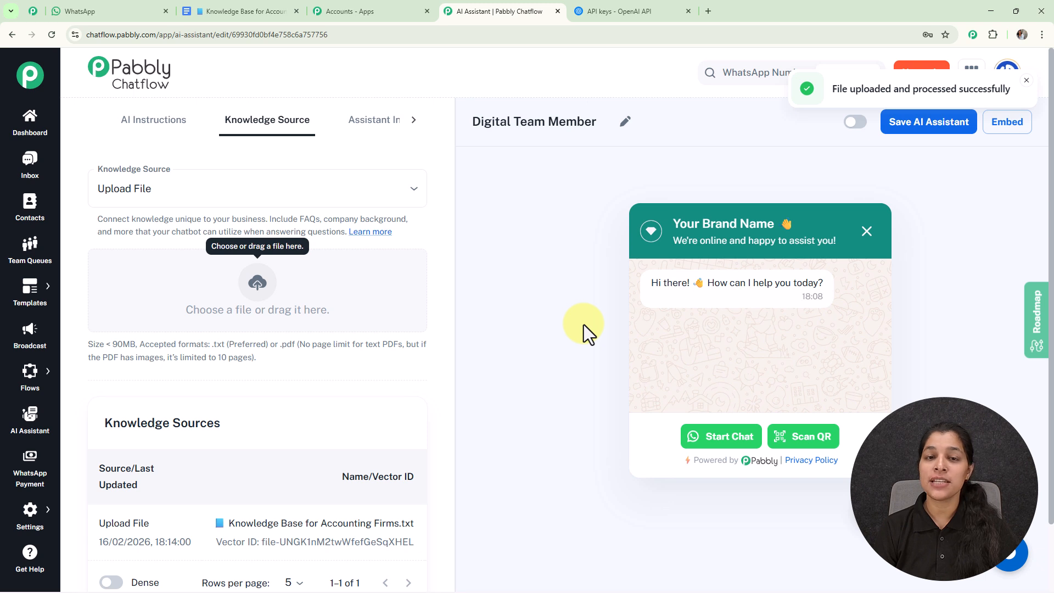
scroll(369, 370, down, 2)
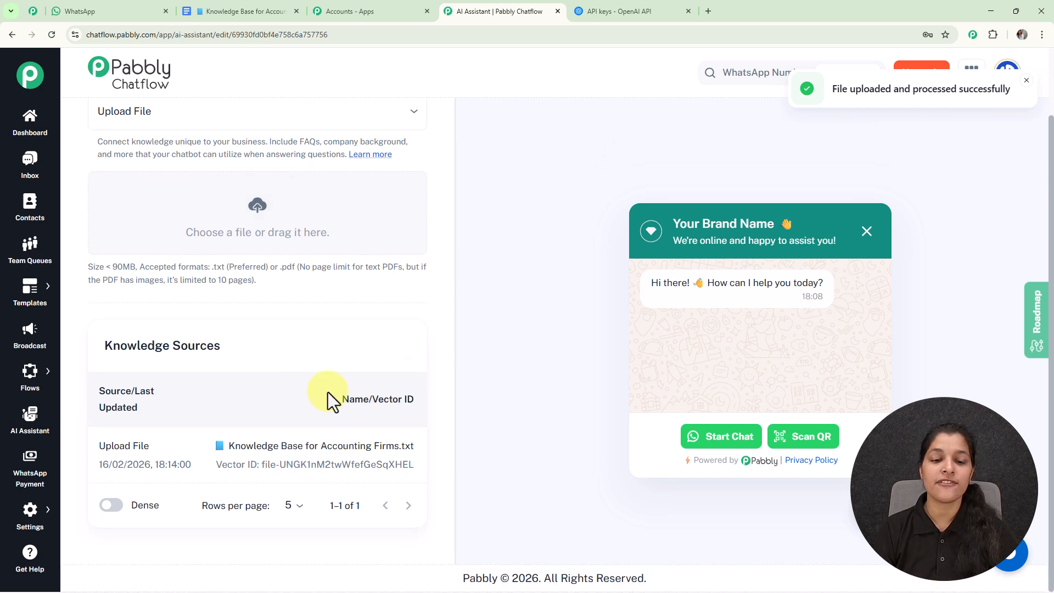
scroll(329, 384, up, 2)
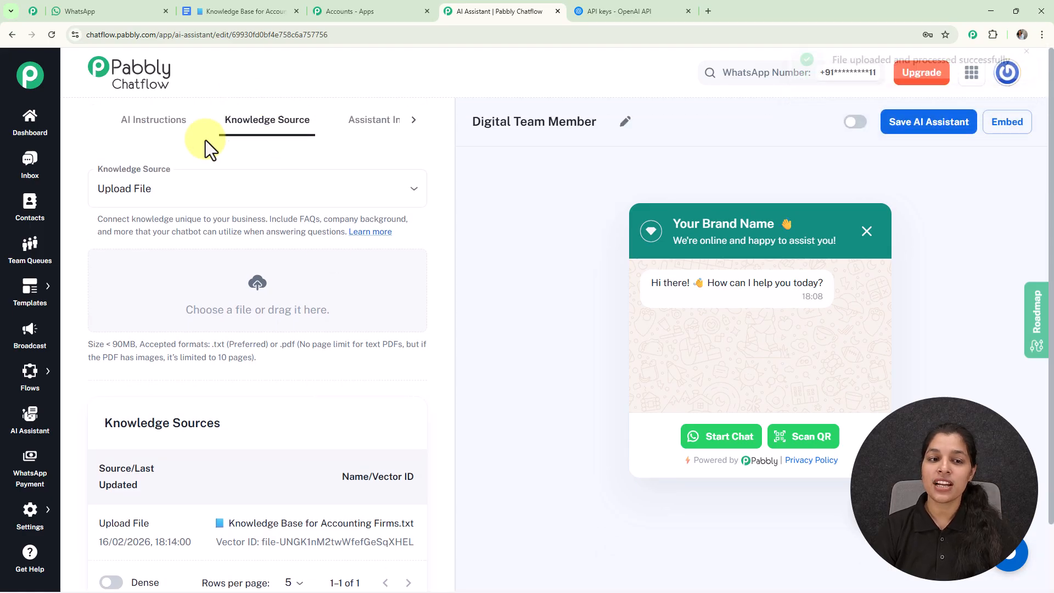
Open the Assistant Interface settings and change the brand name in the header display heading to "Digital Team Member", keeping the emoji.
click(380, 121)
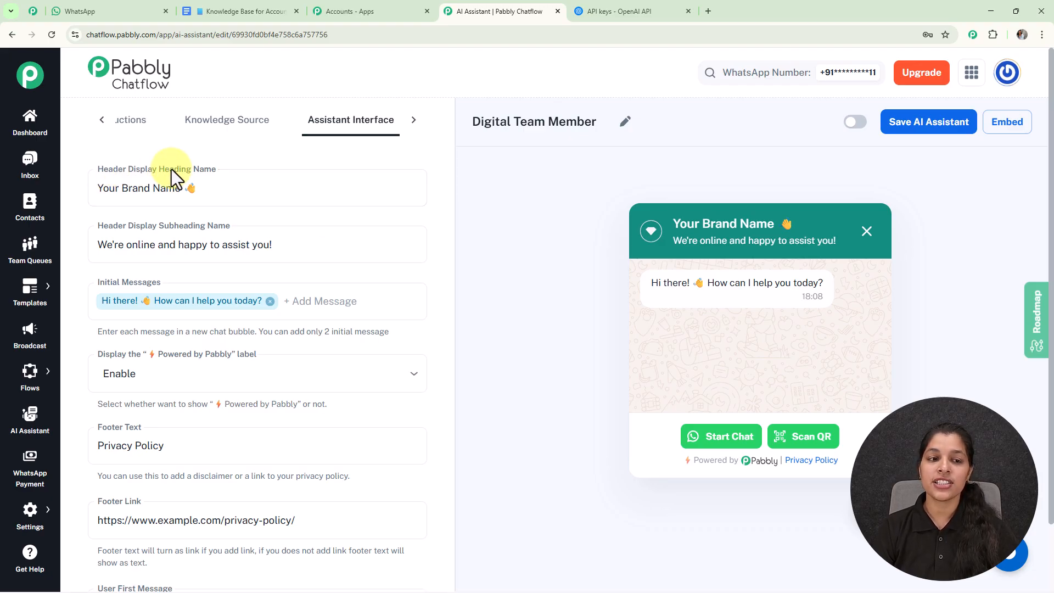
drag(182, 188, 42, 188)
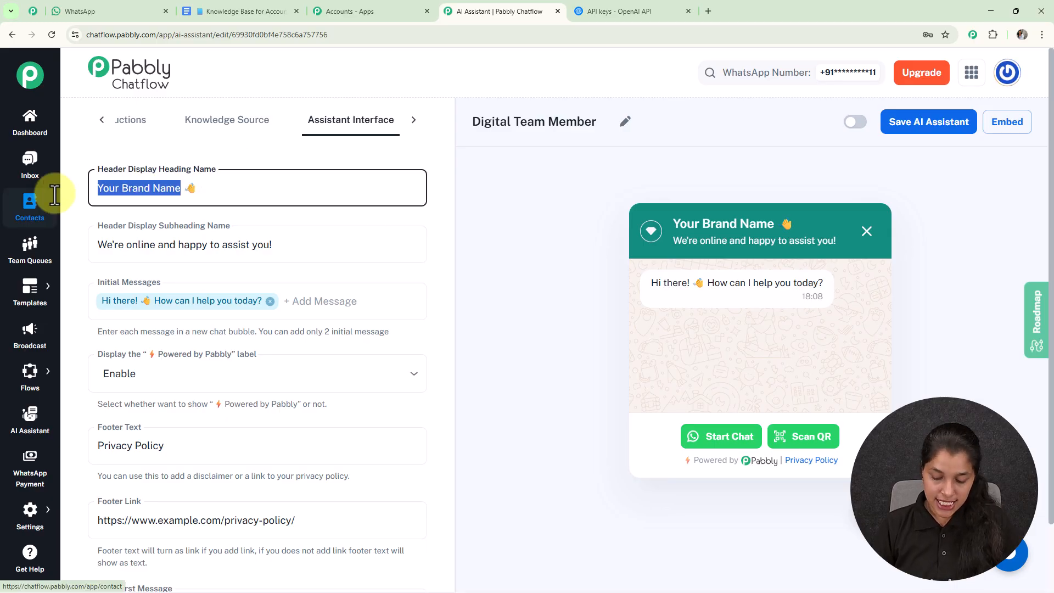
key(BackSpace)
text(Digital Te)
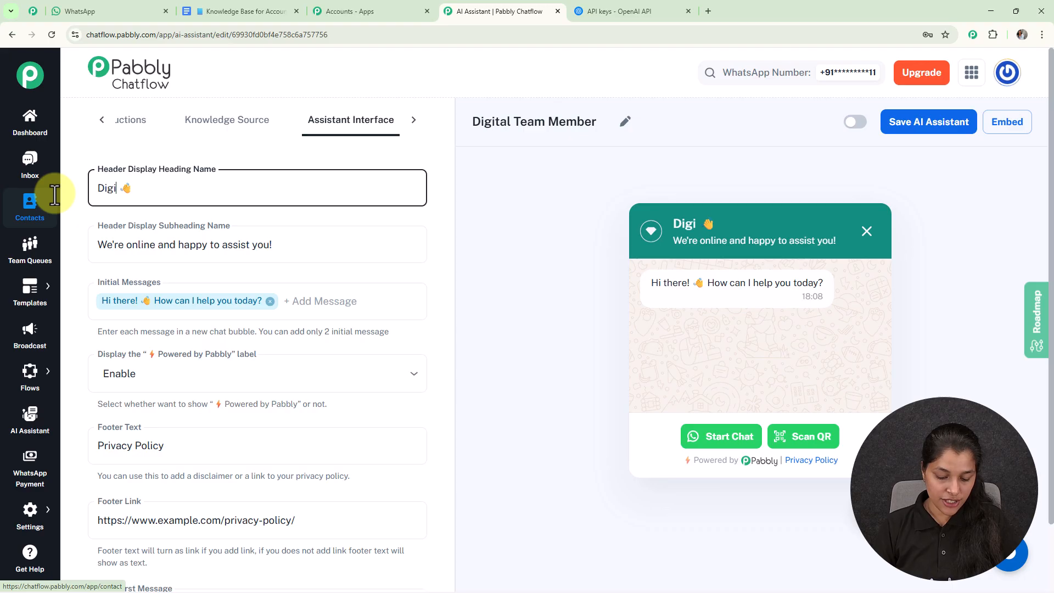
text(am )
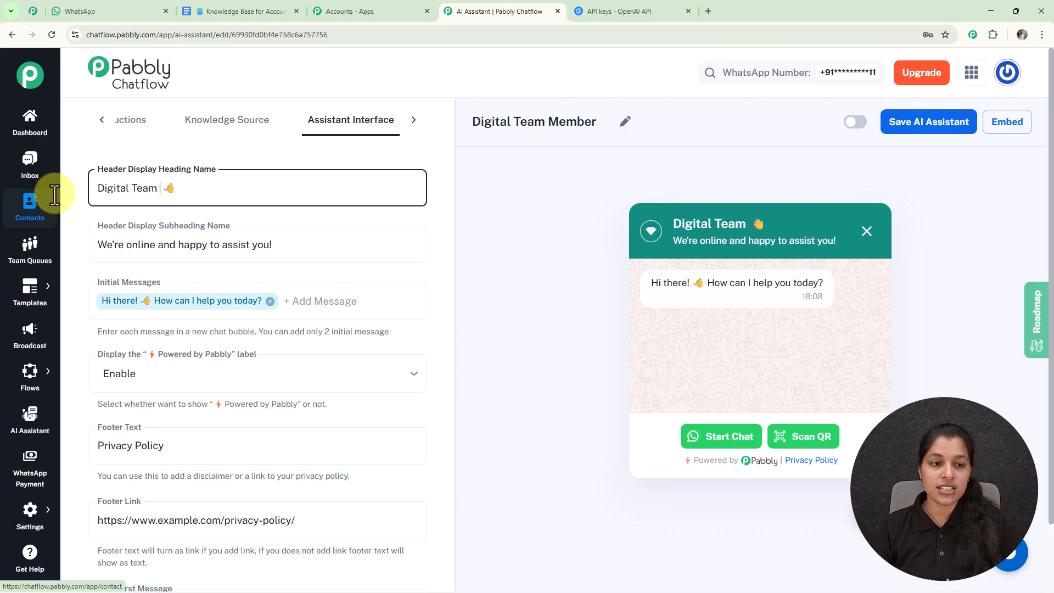
text(Member)
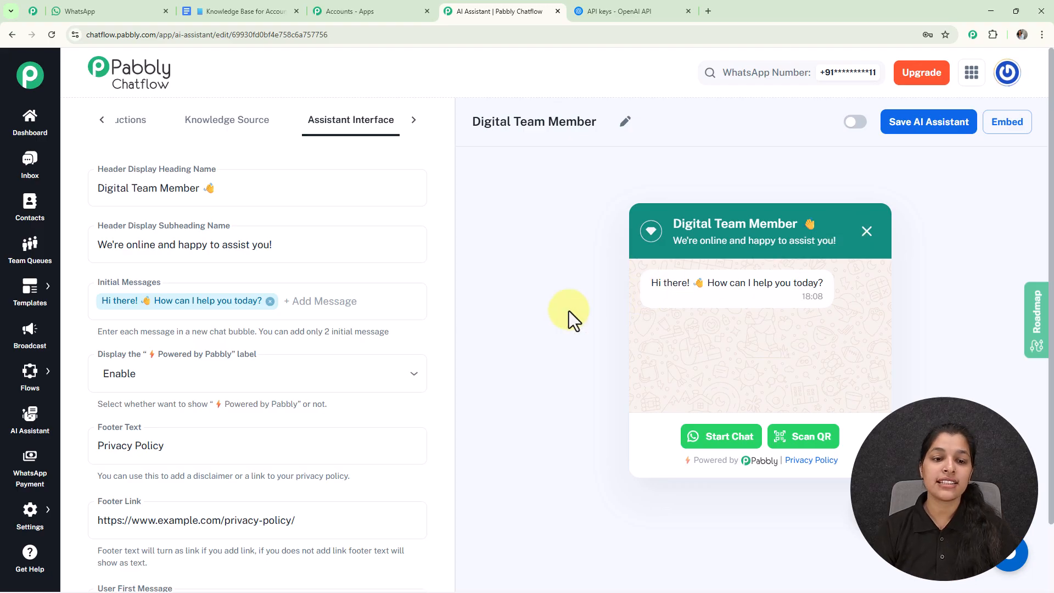
Try disabling the "Powered by Pabbly" label in the chat widget, and enable it again.
scroll(518, 273, down, 1)
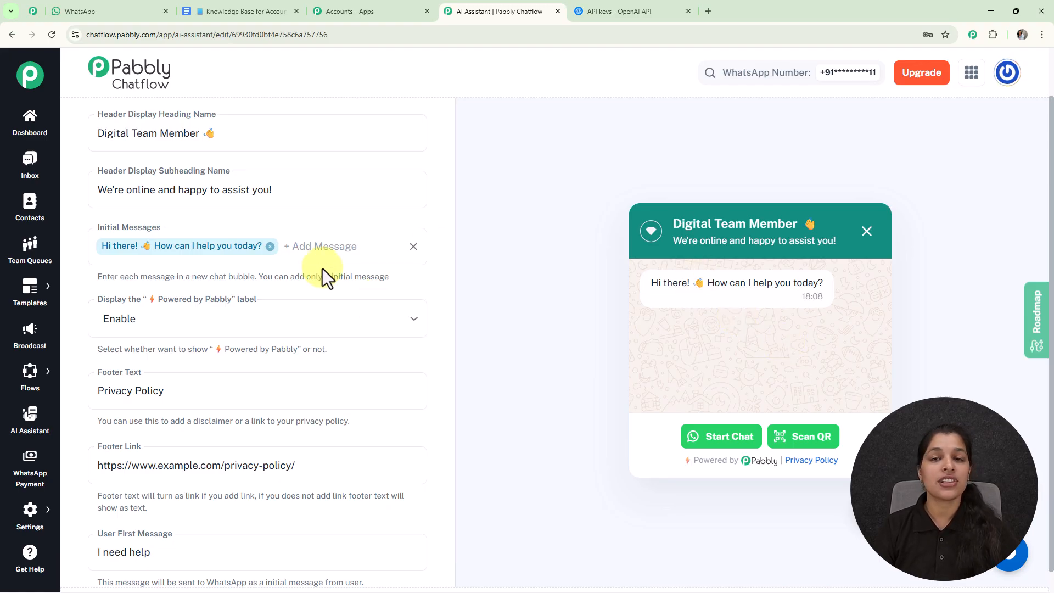
scroll(322, 269, down, 1)
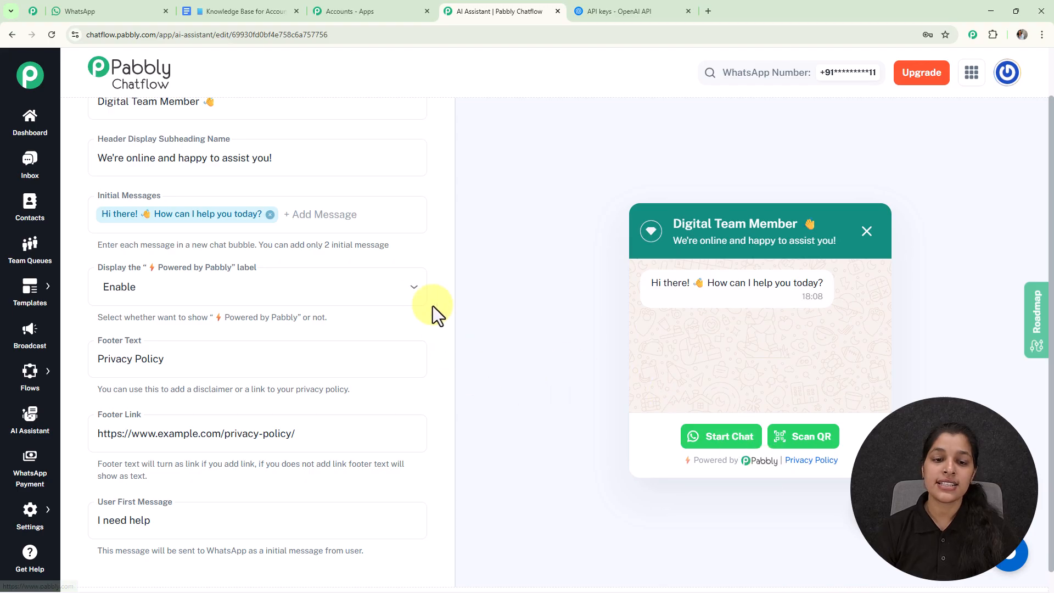
click(405, 288)
click(286, 347)
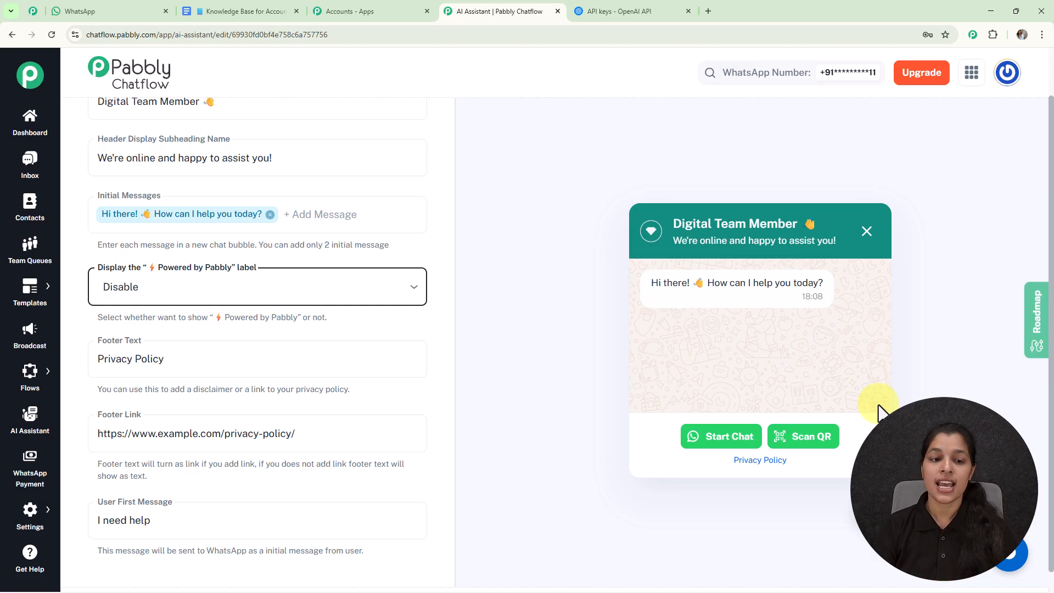
click(230, 295)
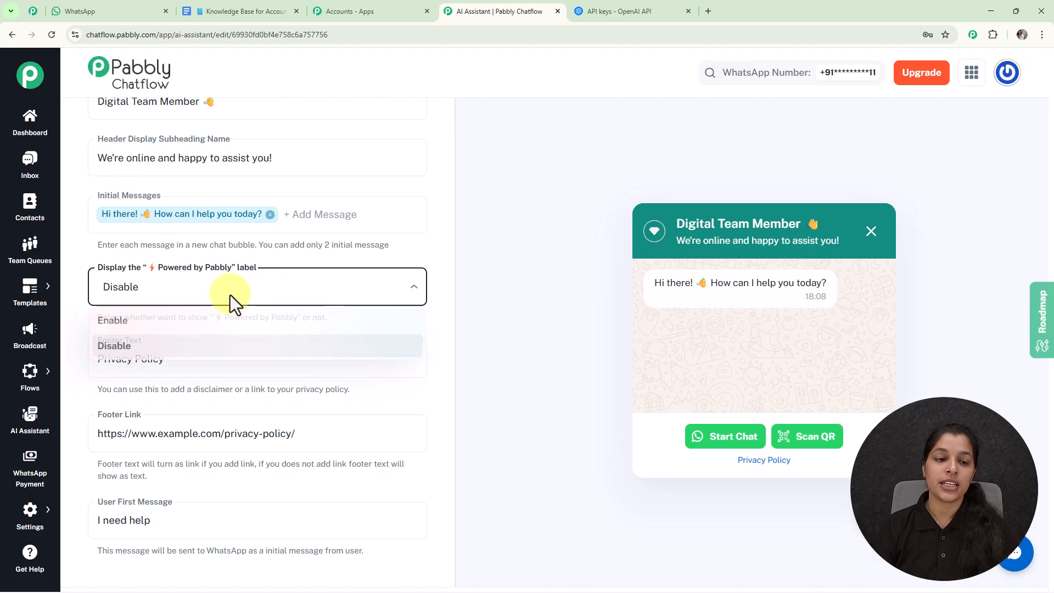
click(163, 321)
scroll(233, 303, down, 1)
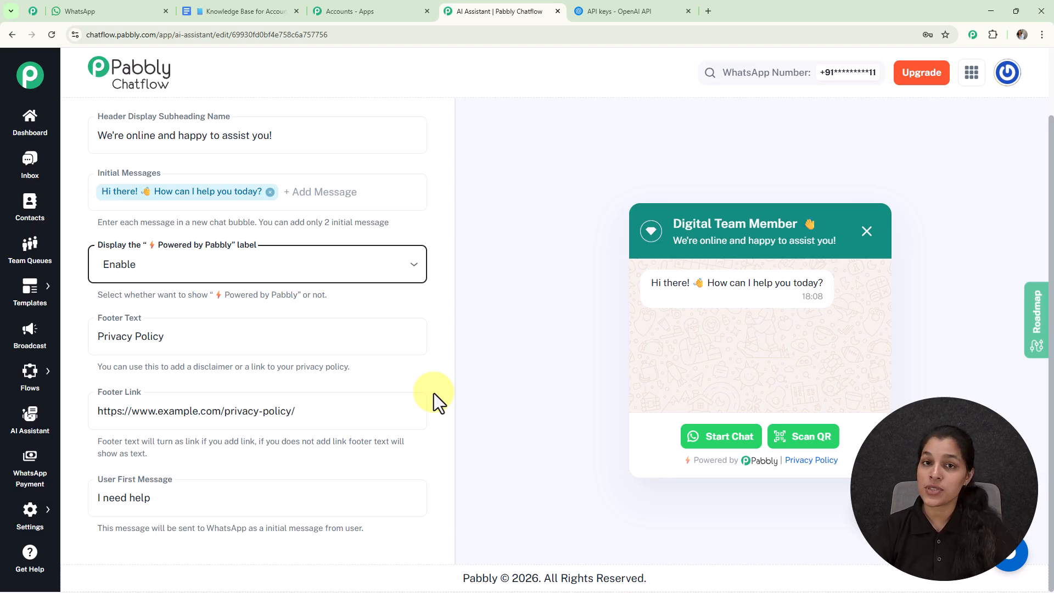
Open the assistant's Styling settings.
scroll(407, 367, up, 2)
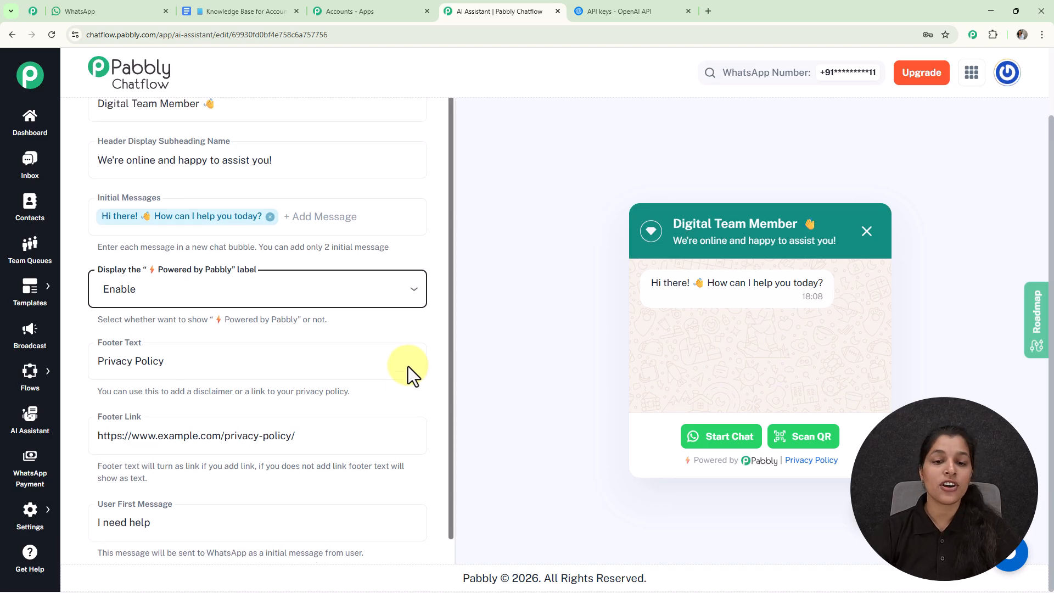
scroll(430, 189, up, 2)
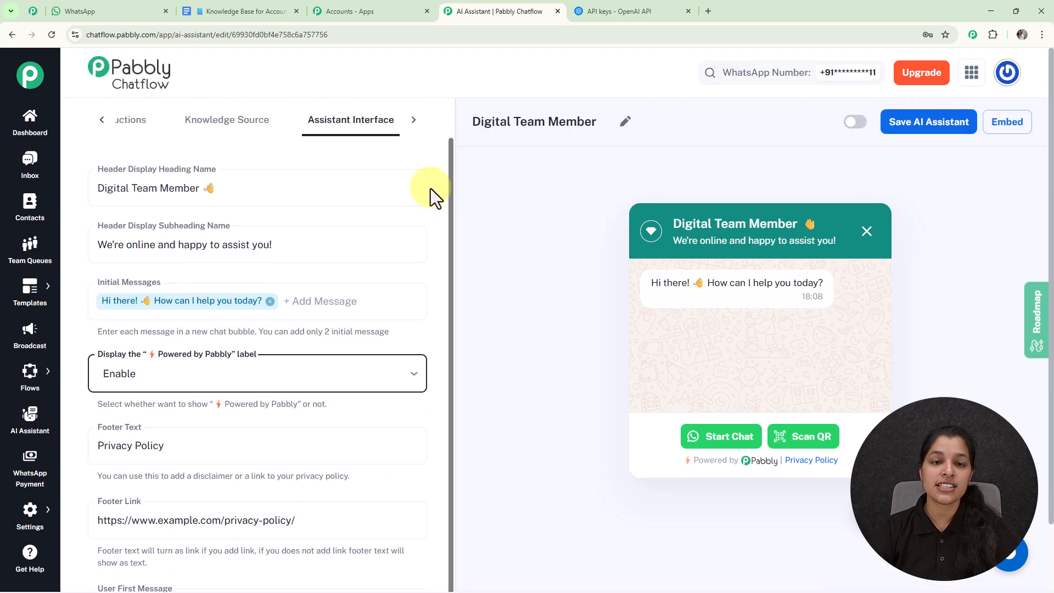
click(414, 121)
click(381, 124)
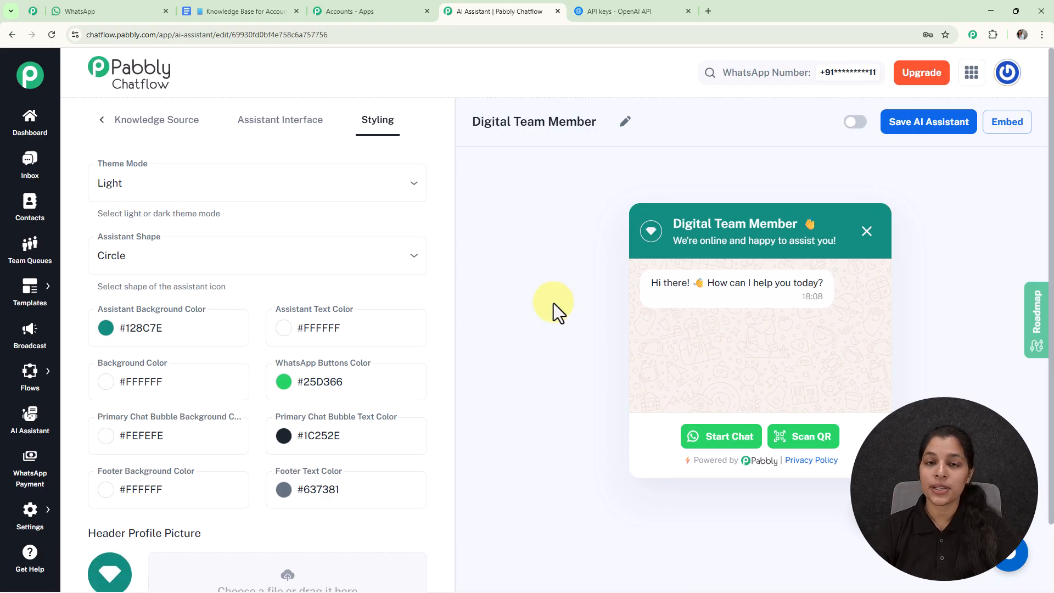
Try the Dark theme mode in the widget preview, and switch back to Light.
click(164, 190)
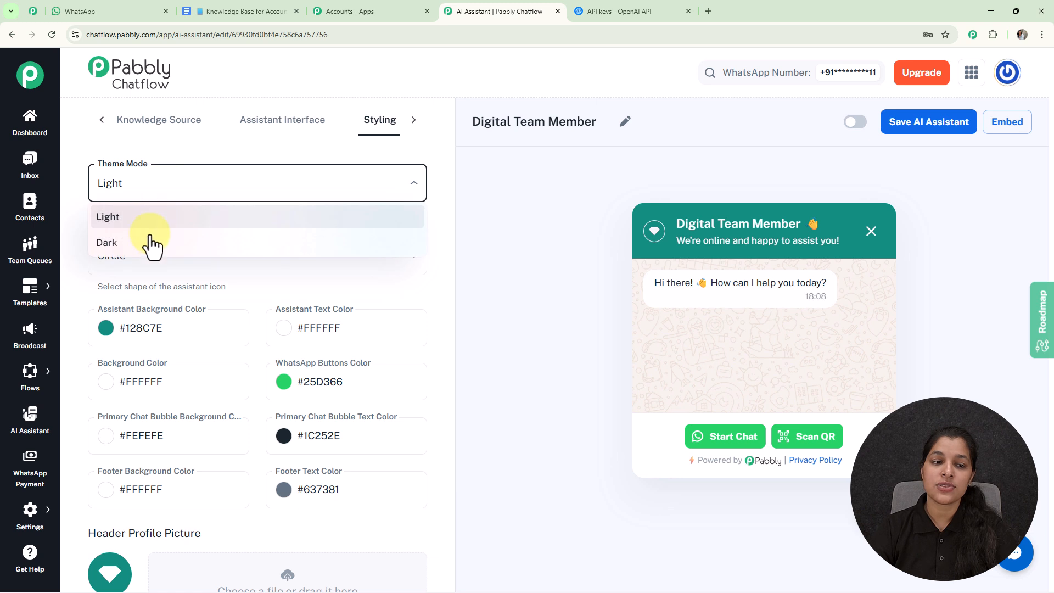
click(146, 246)
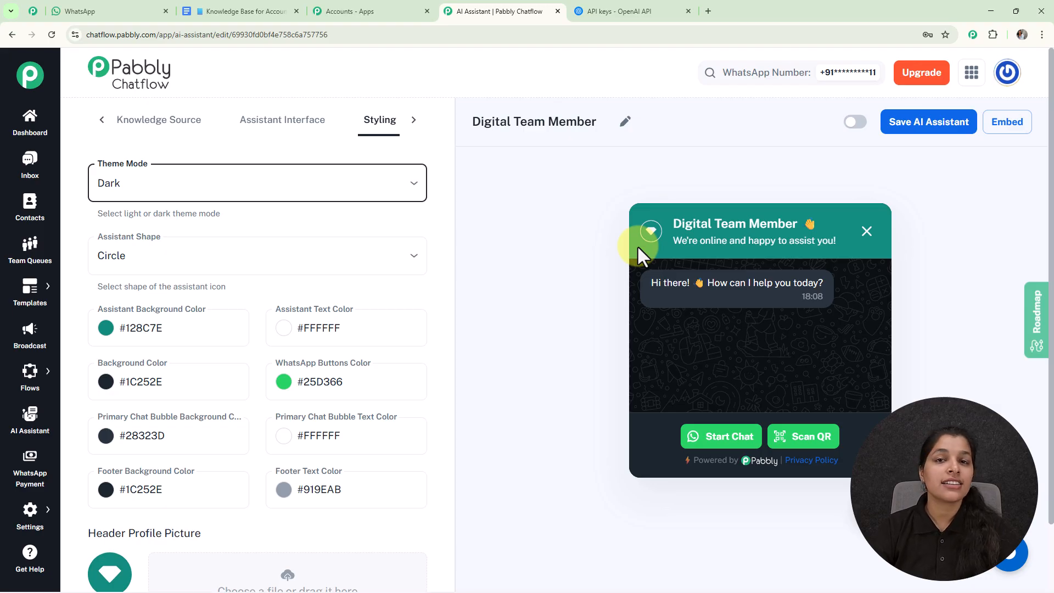
click(421, 178)
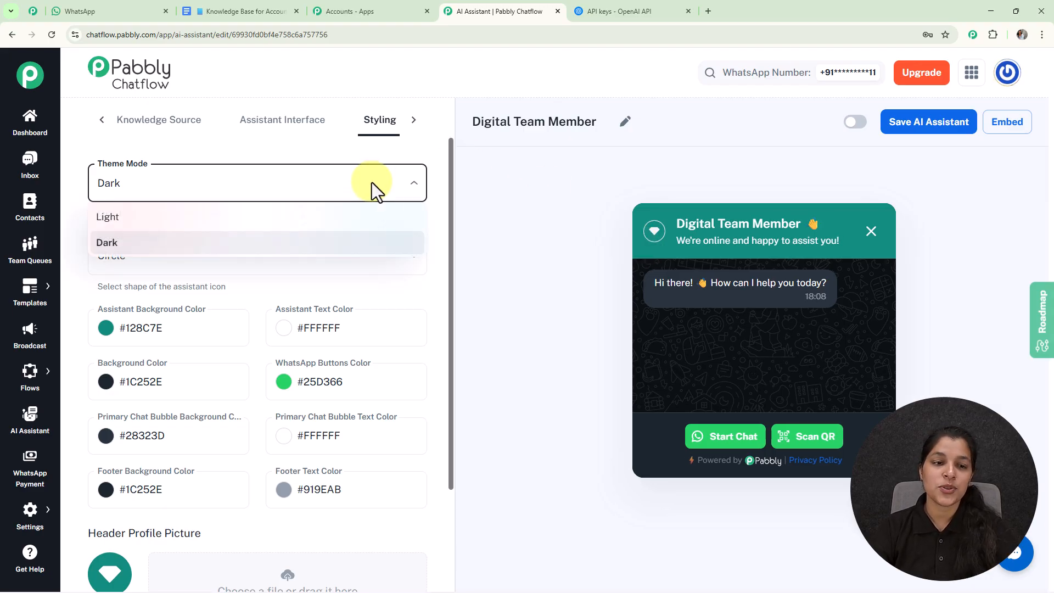
click(218, 216)
Check which icon shapes are offered for the assistant, and leave the shape set to Circle.
scroll(443, 272, down, 1)
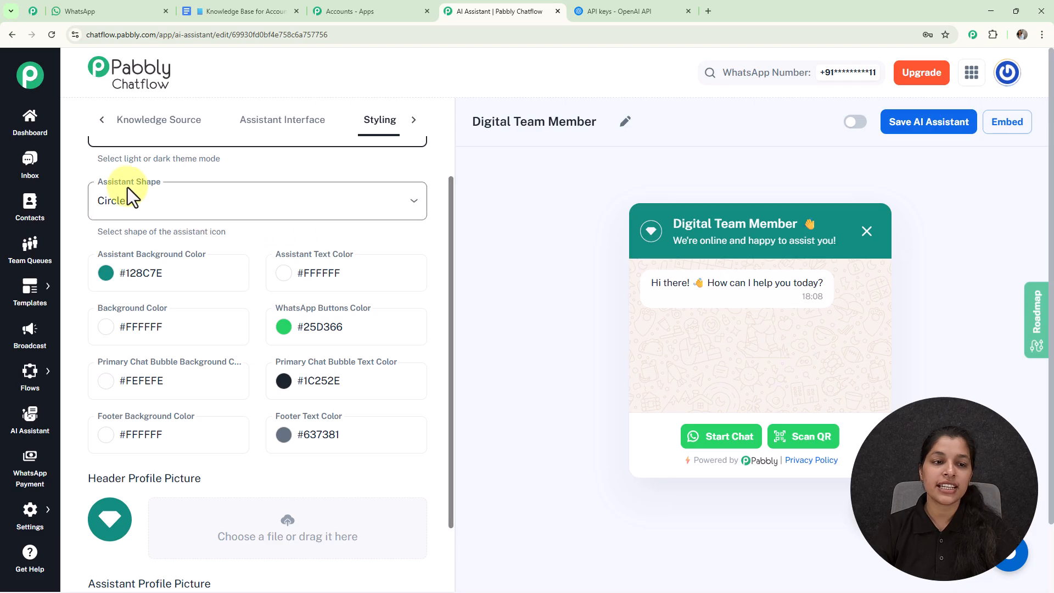
click(224, 210)
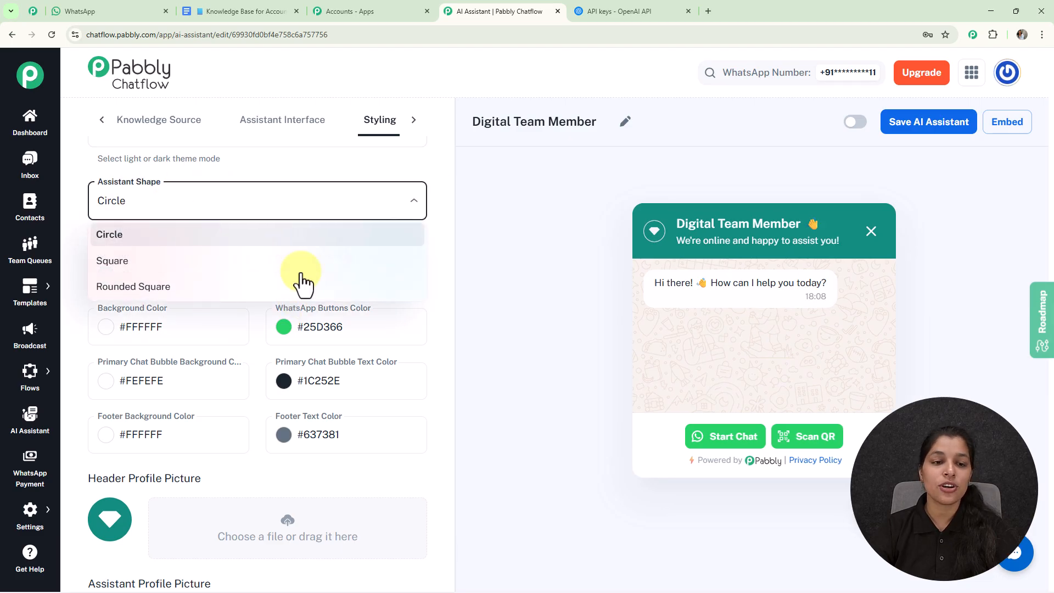
click(295, 170)
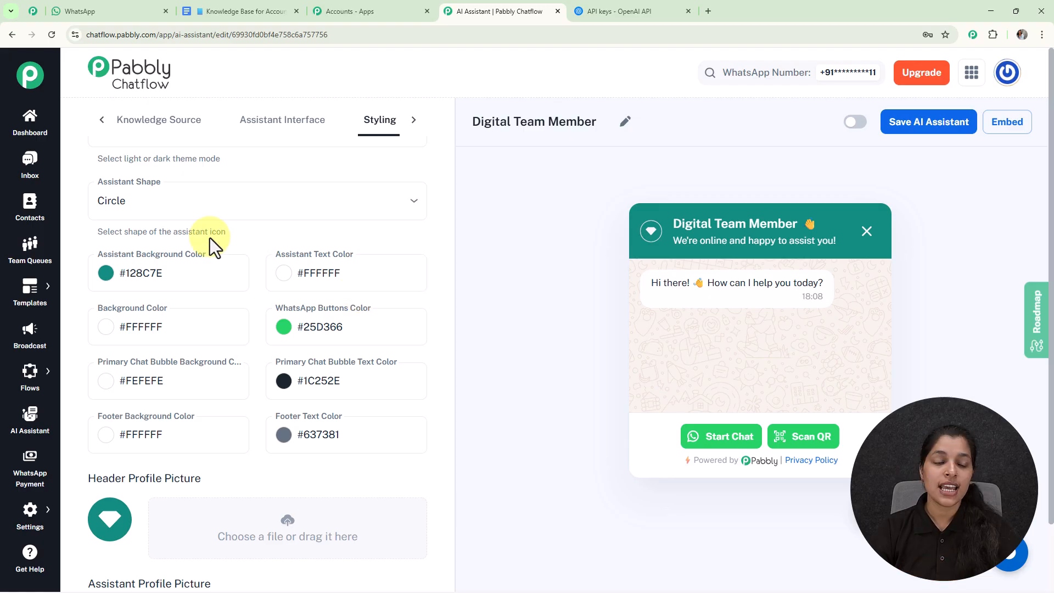
Set the Assistant Background Color to the near-black shade #171818.
click(106, 275)
click(102, 395)
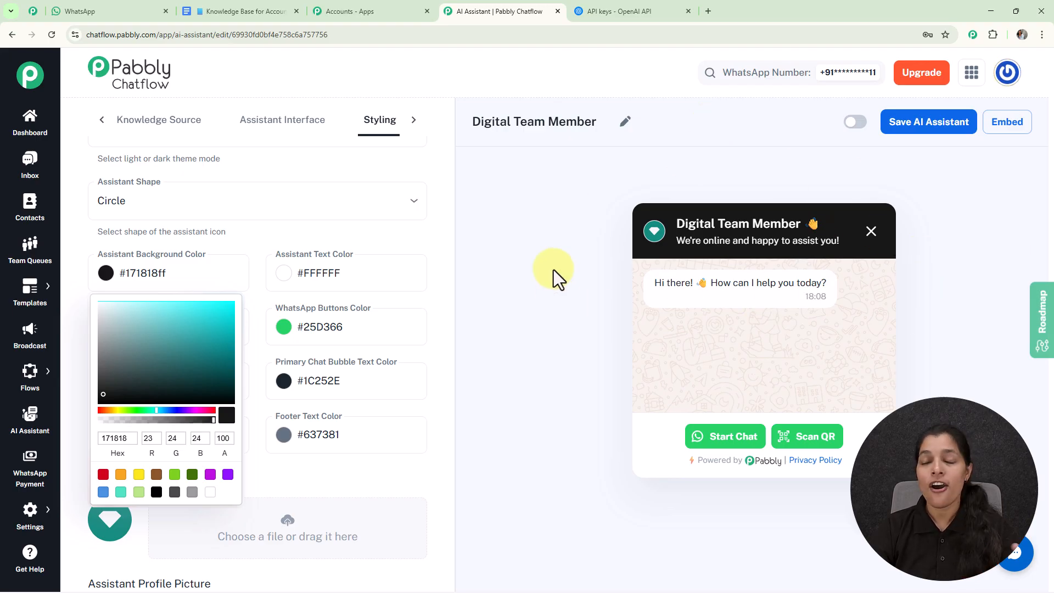
scroll(553, 269, down, 1)
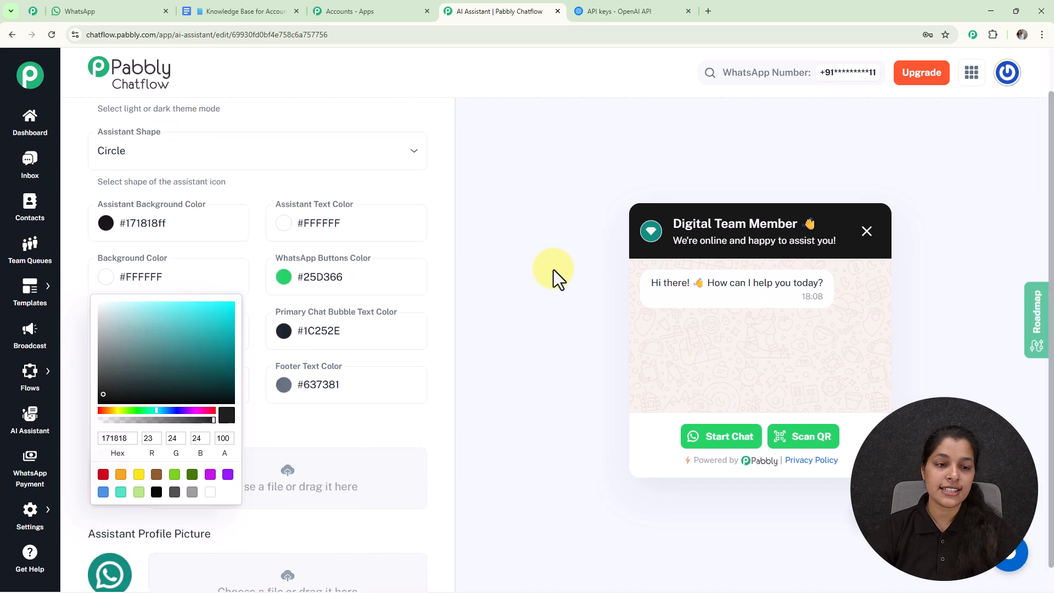
click(554, 270)
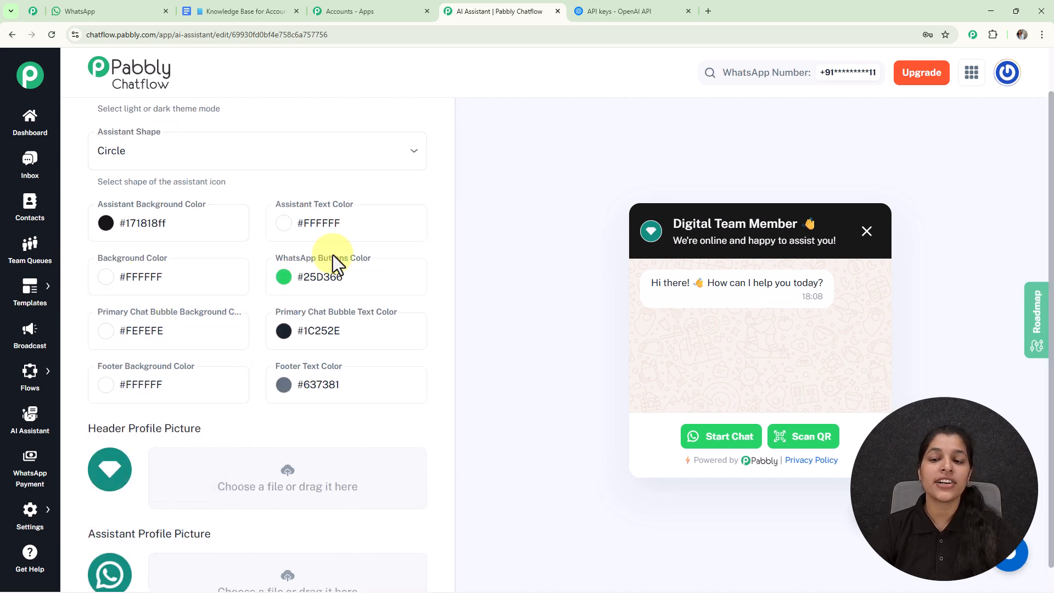
Review the picture options below the colors, and switch the Digital Team Member assistant on and save it.
scroll(297, 285, down, 3)
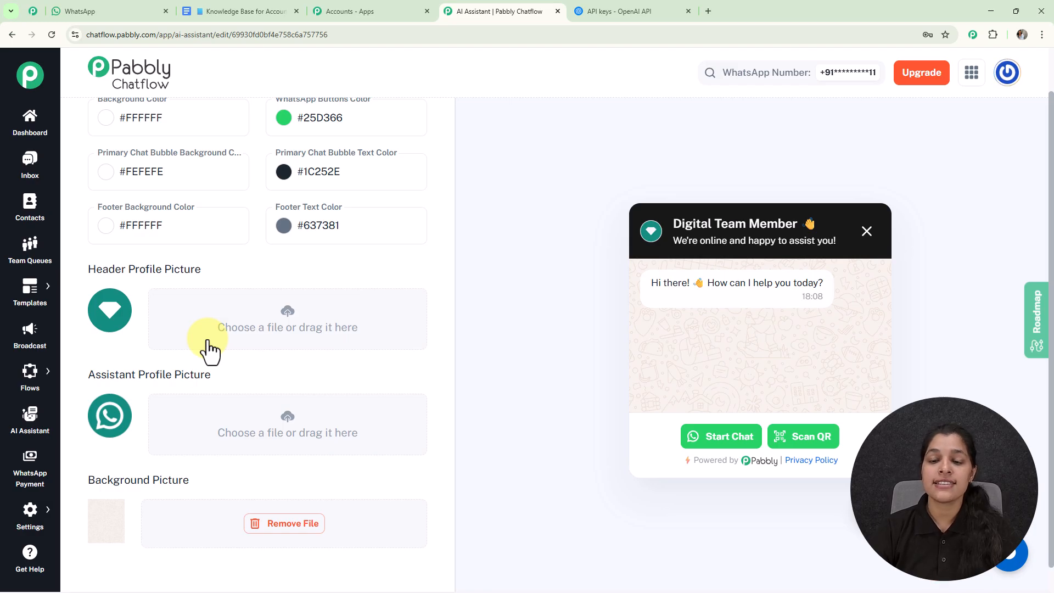
scroll(878, 236, up, 1)
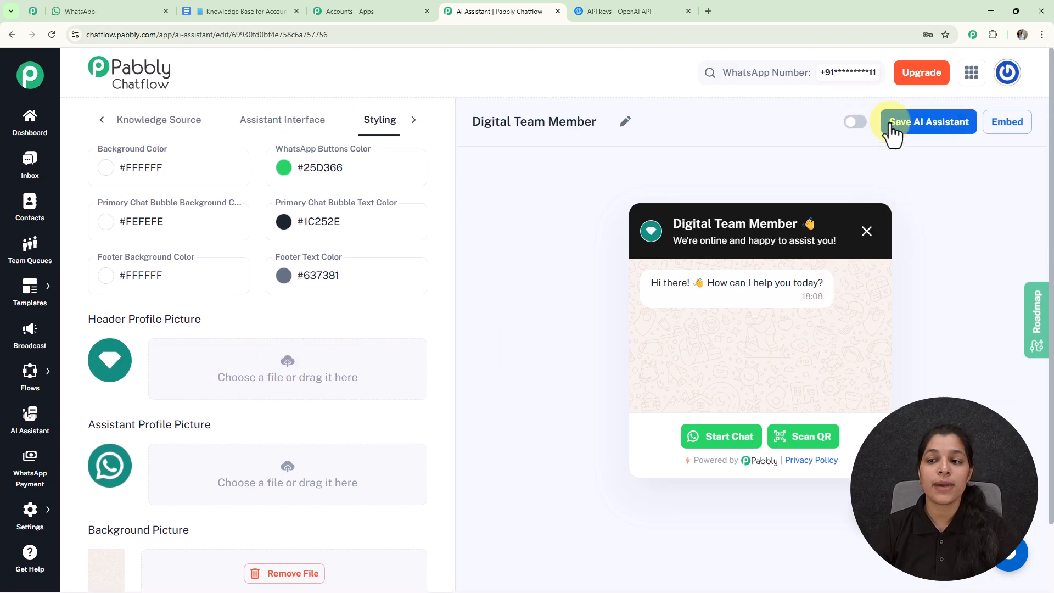
click(858, 123)
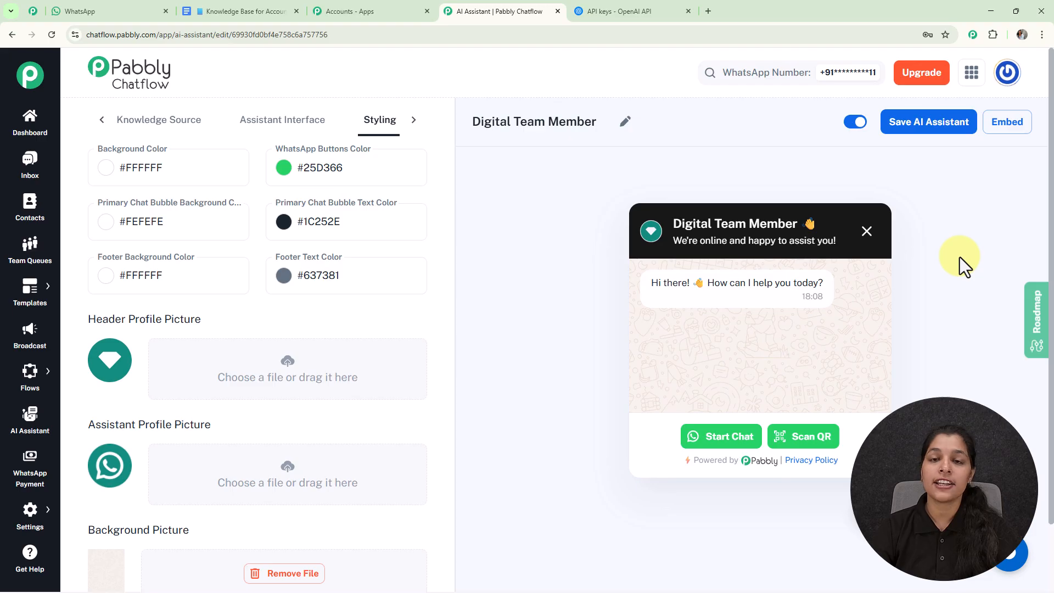
click(922, 131)
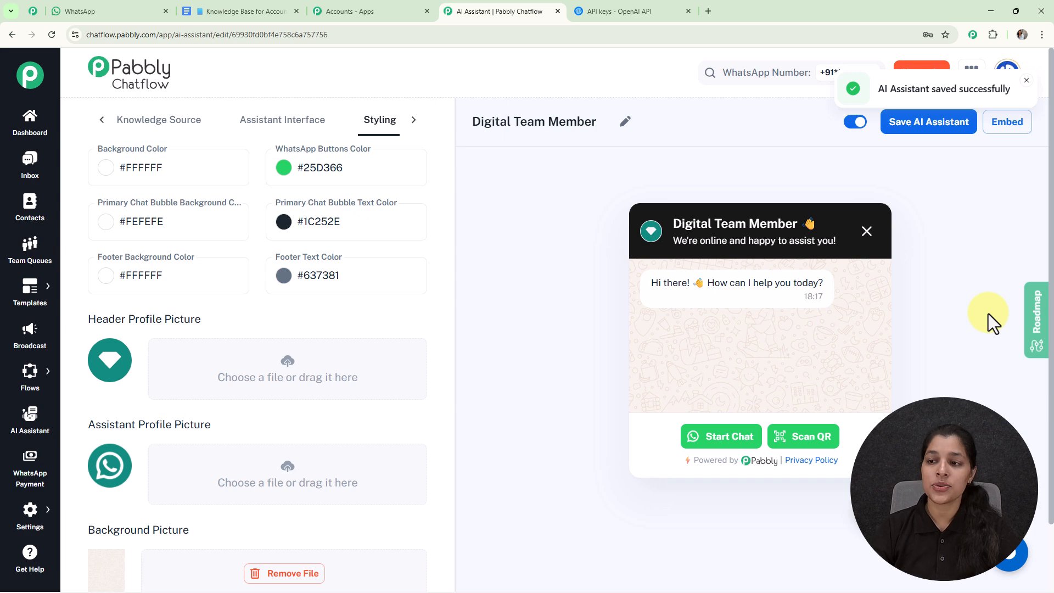
View the assistant's website embed script and close it again.
click(1013, 125)
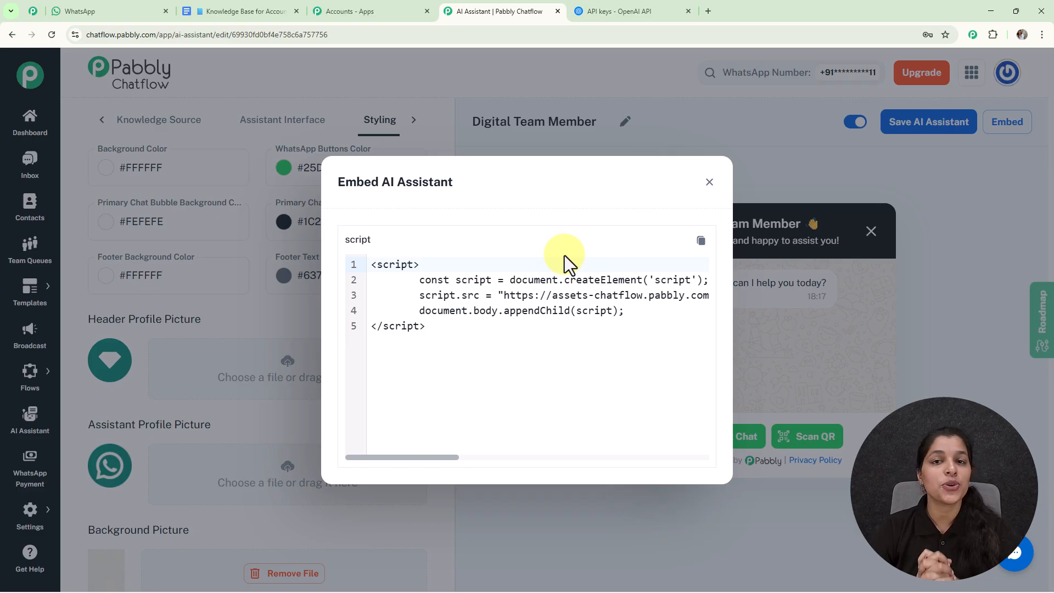
click(708, 184)
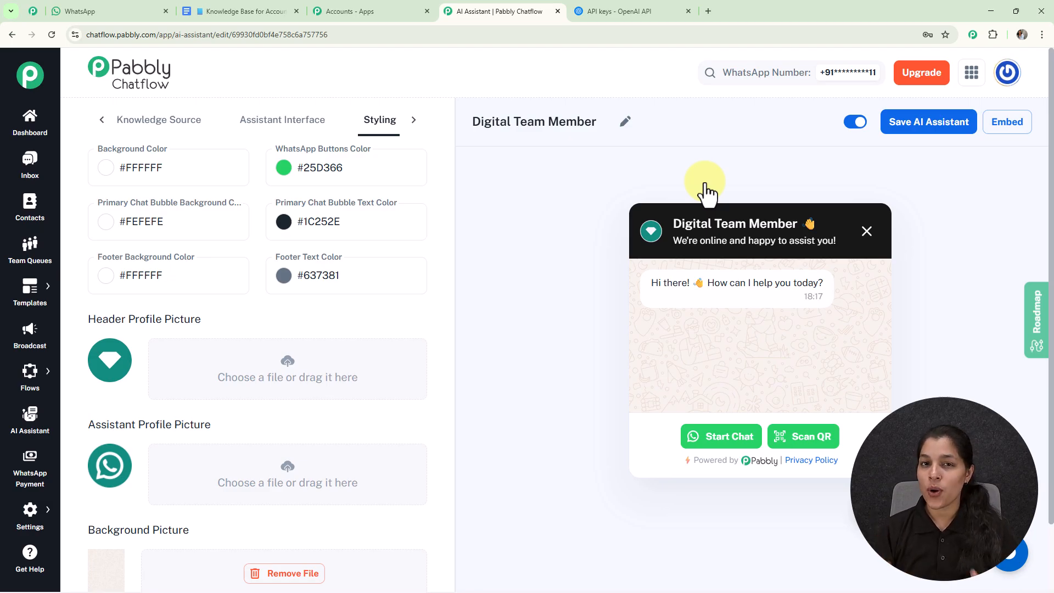
Open the Inbox Settings and go to the AI Auto-Reply Settings section.
mouse_move(36, 524)
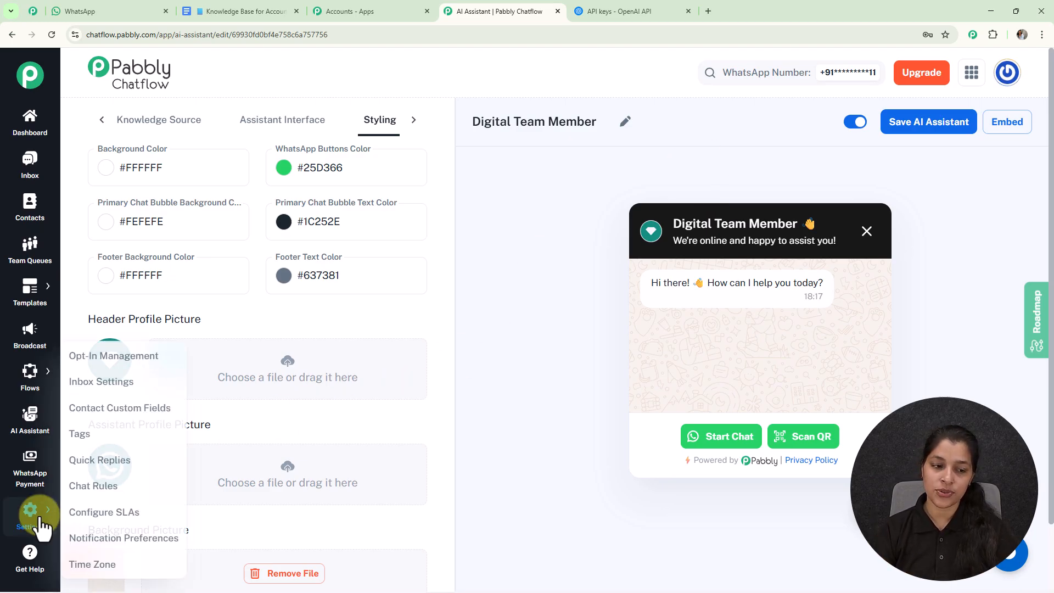
click(90, 383)
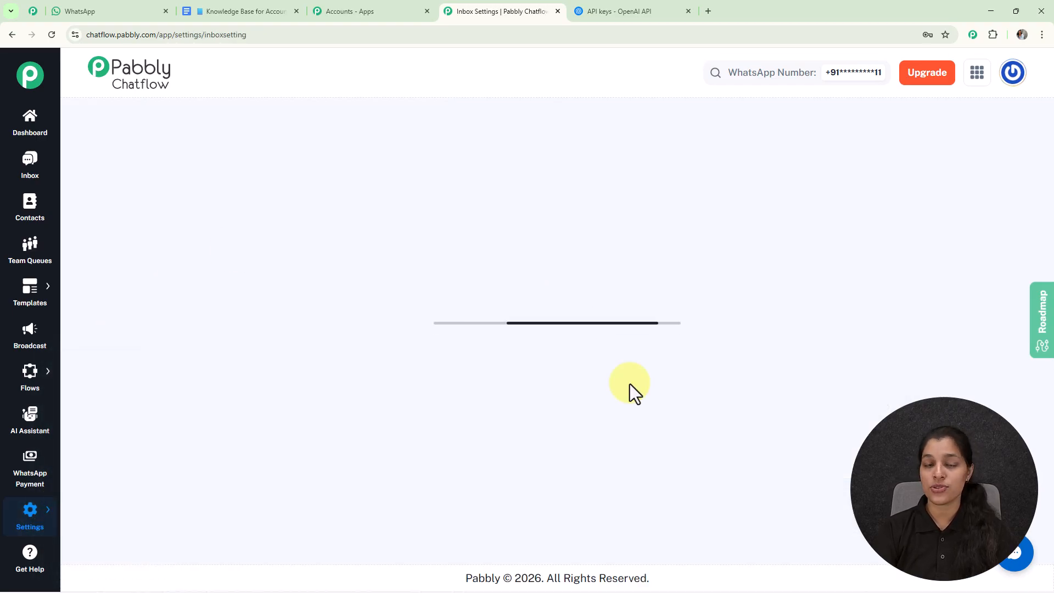
scroll(630, 384, down, 18)
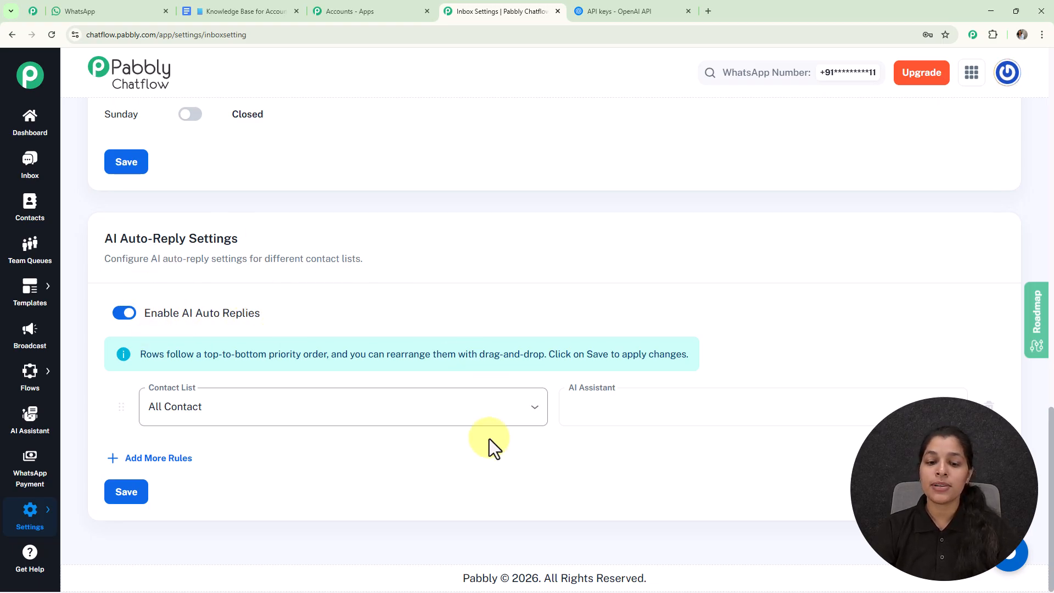
Check the contact lists and AI assistants available for the auto-reply rule, leaving All Contact selected.
click(471, 404)
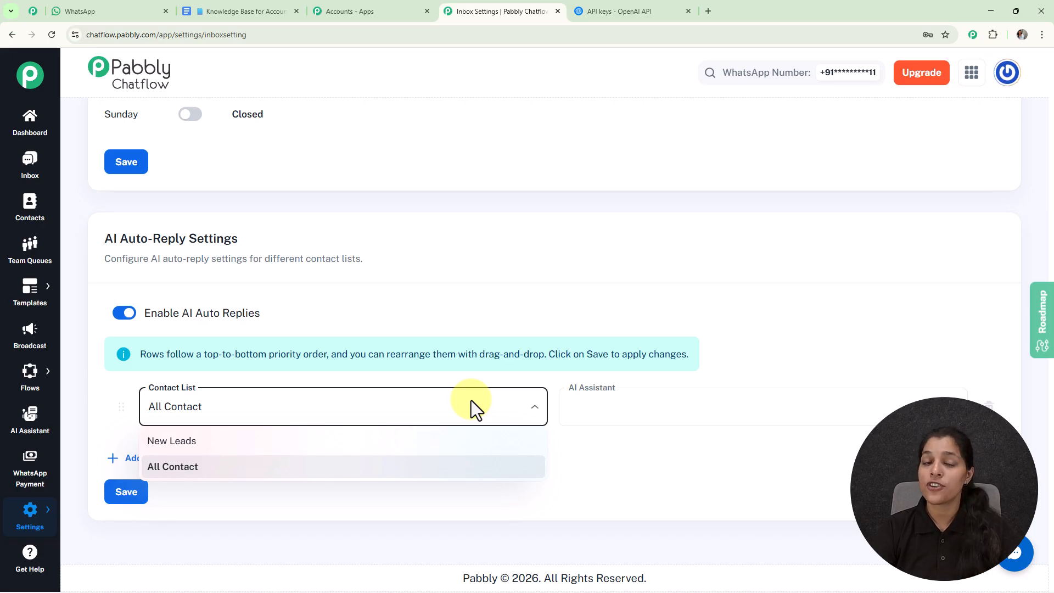
click(631, 419)
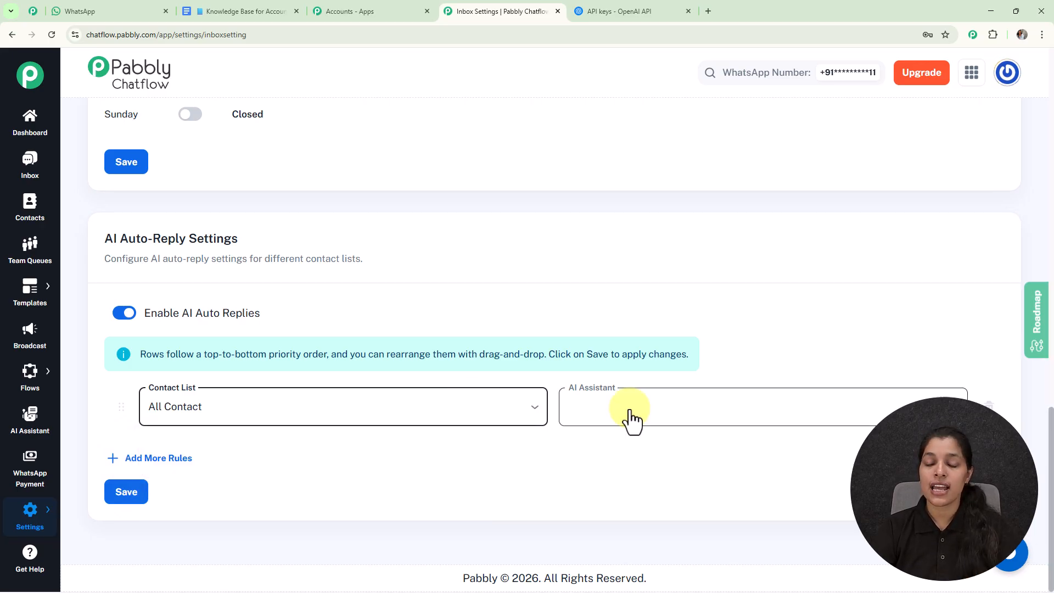
click(664, 418)
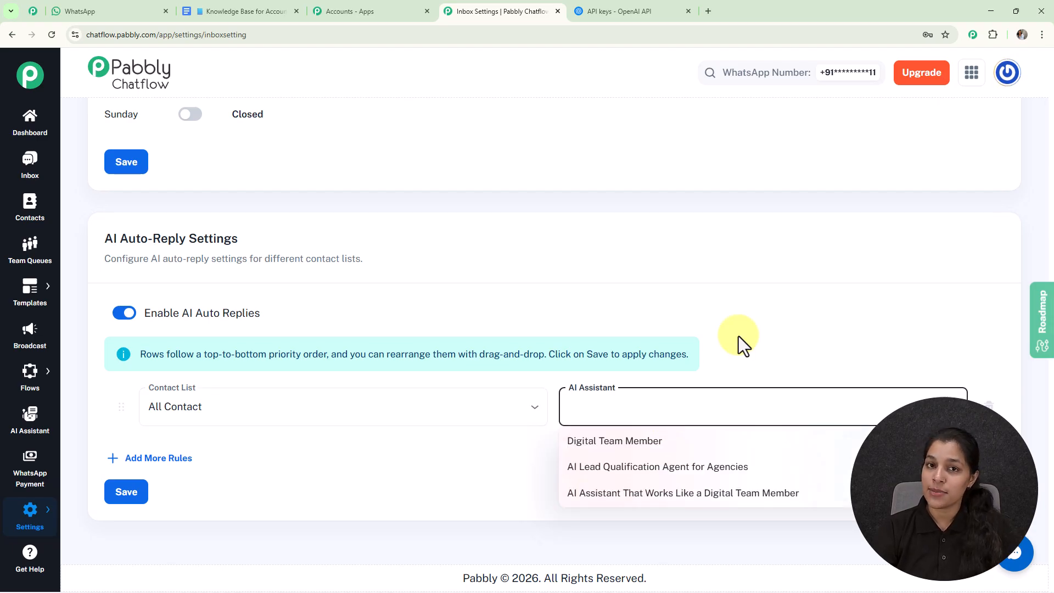
key(Escape)
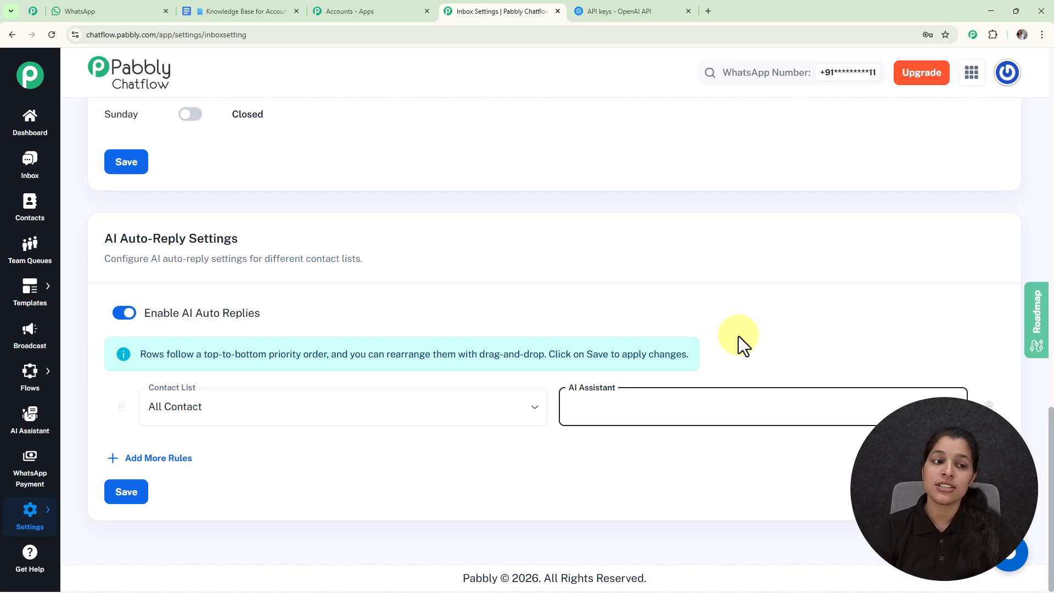
Open the most recent chat in the Inbox and assign the Digital Team Member AI assistant to that contact, saving the selection.
click(8, 162)
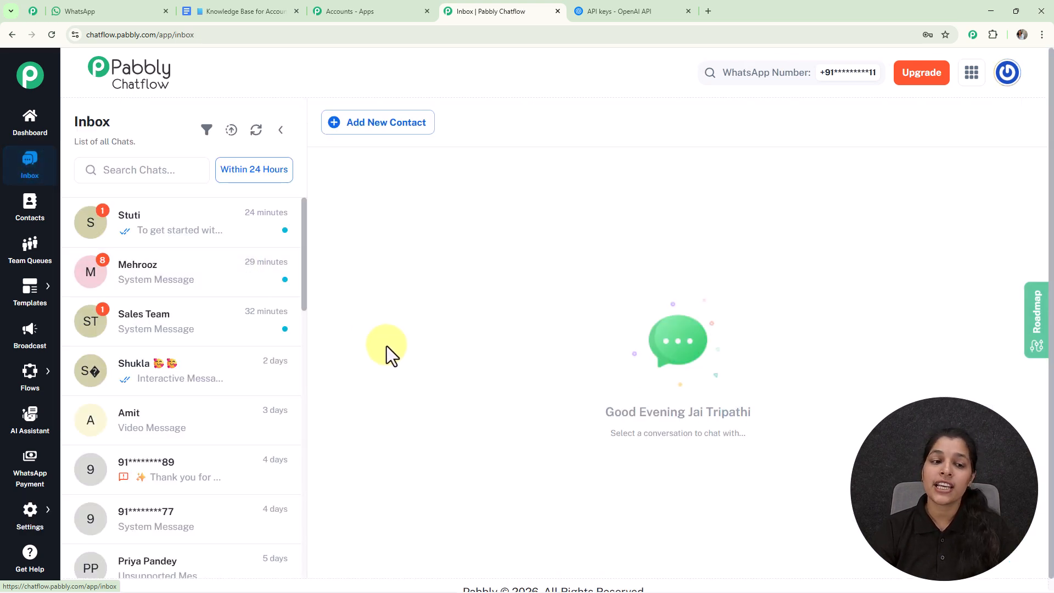
click(242, 233)
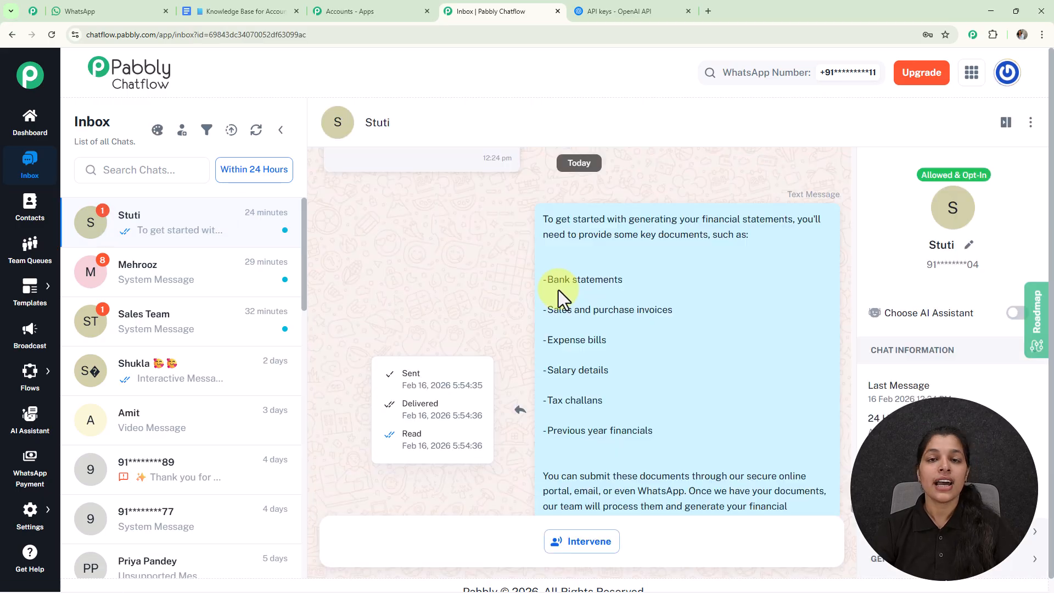
click(1014, 314)
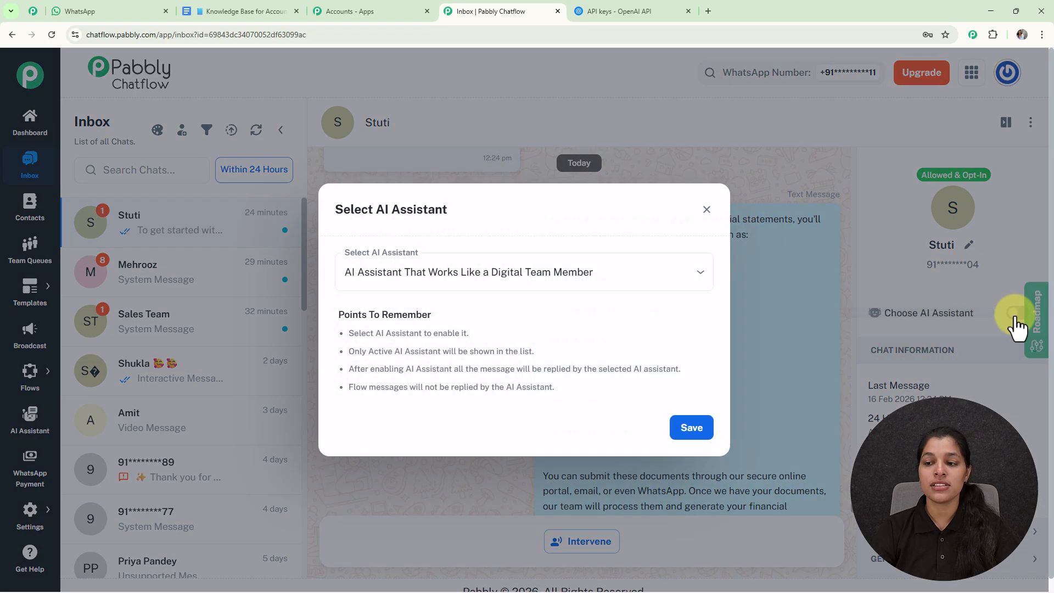
click(677, 273)
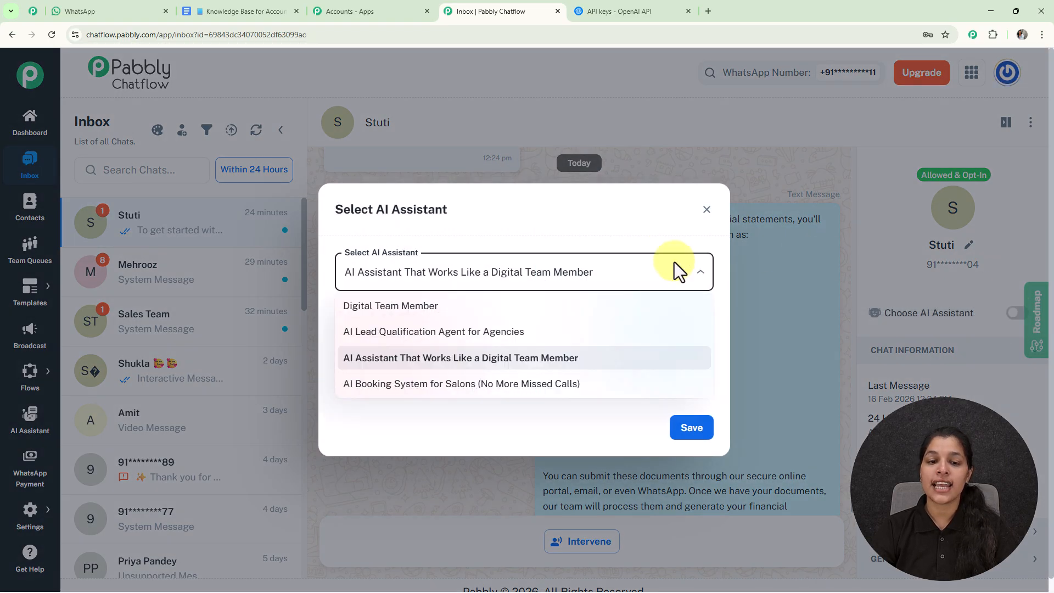
click(409, 308)
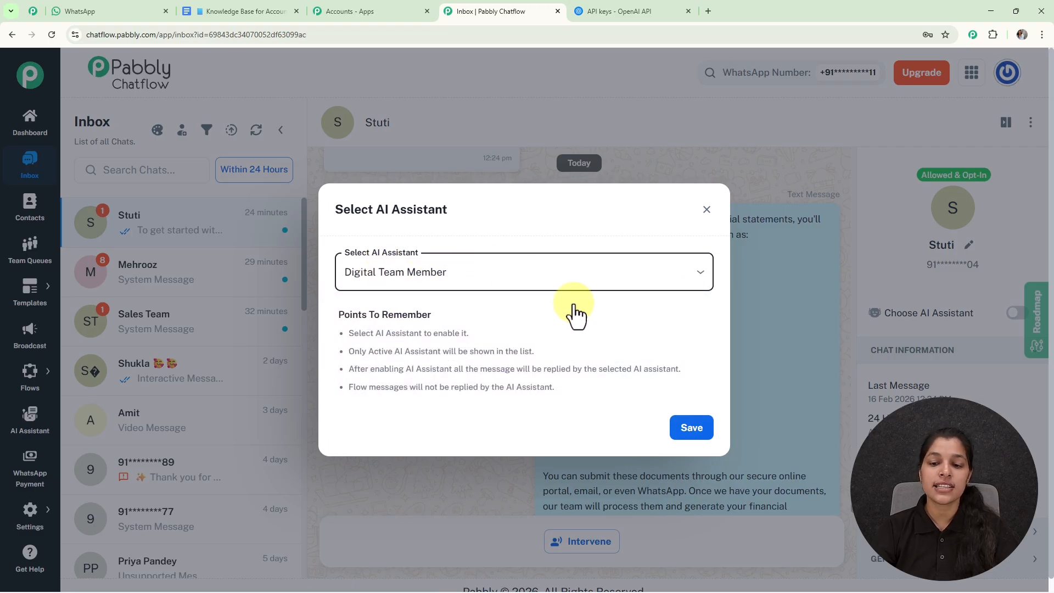
click(681, 436)
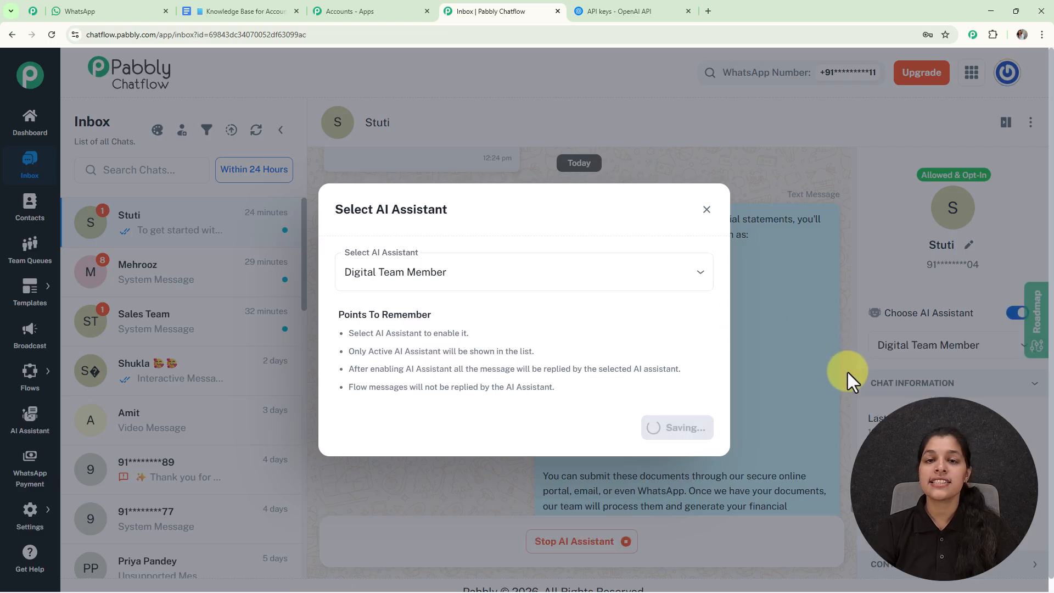